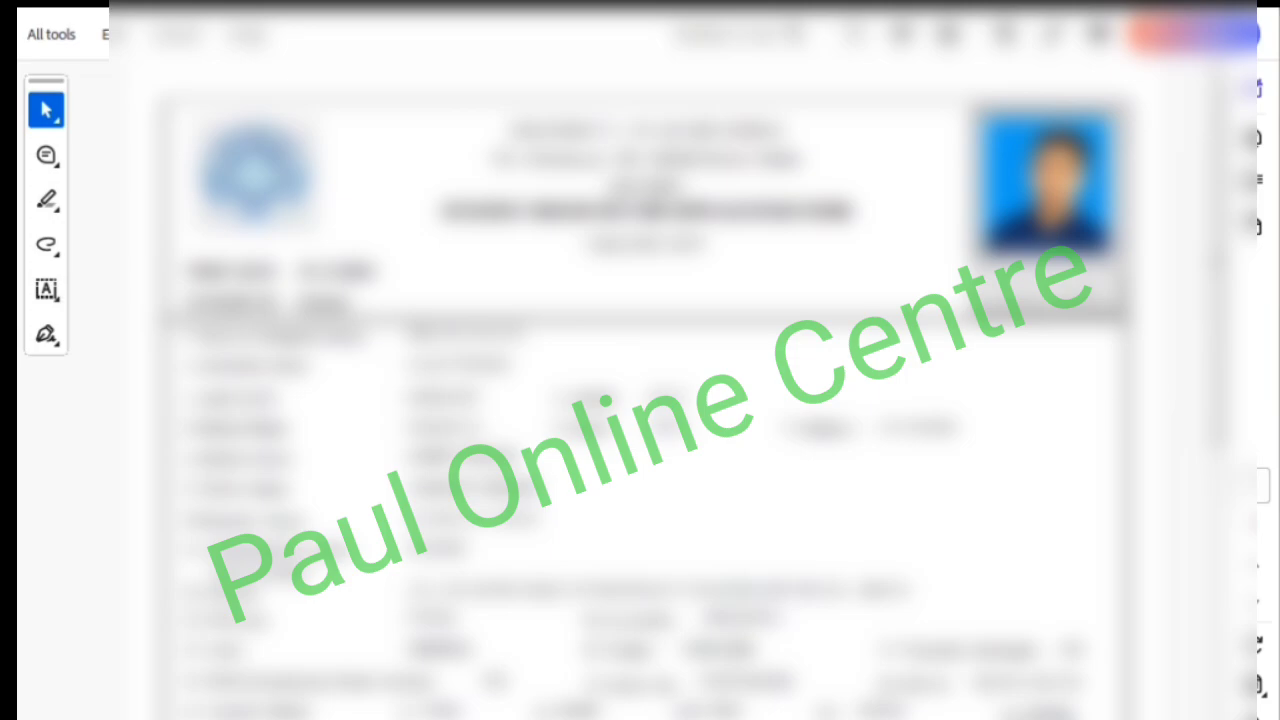
- Examine the student registration application form PDF, from the header details to the subject table and lower section
scroll(640, 400, down, 5)
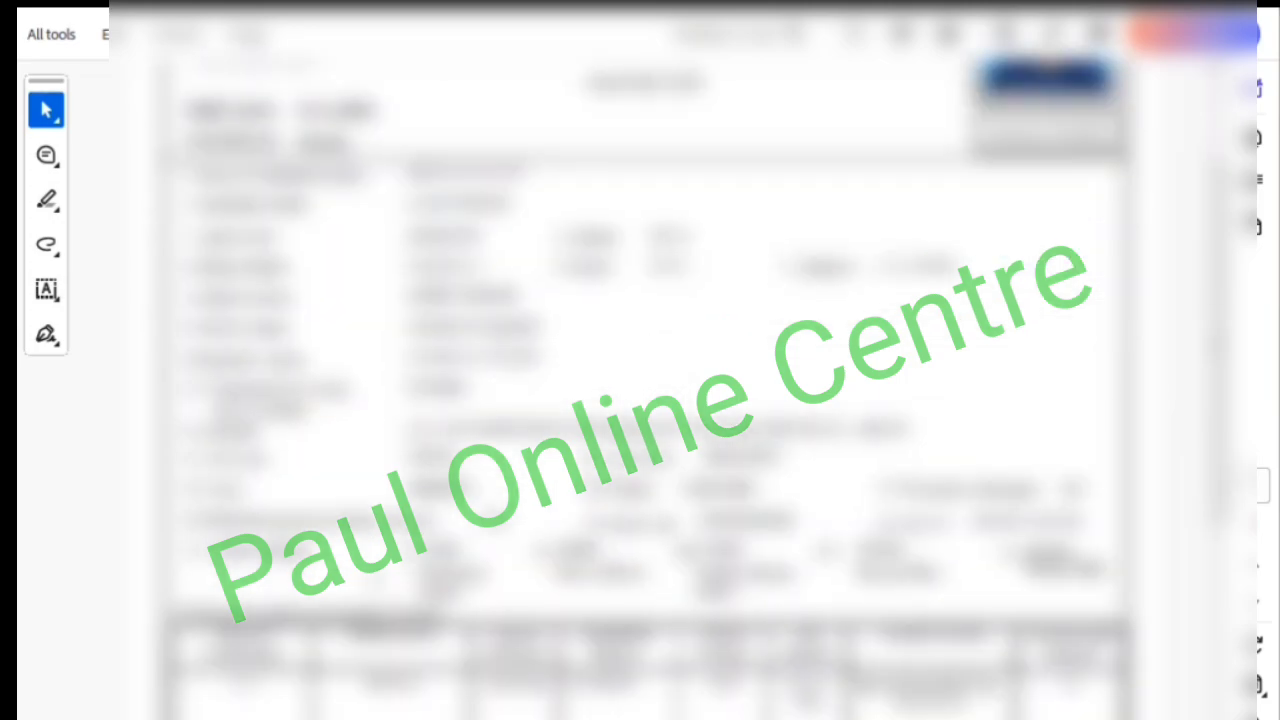
scroll(640, 400, down, 2)
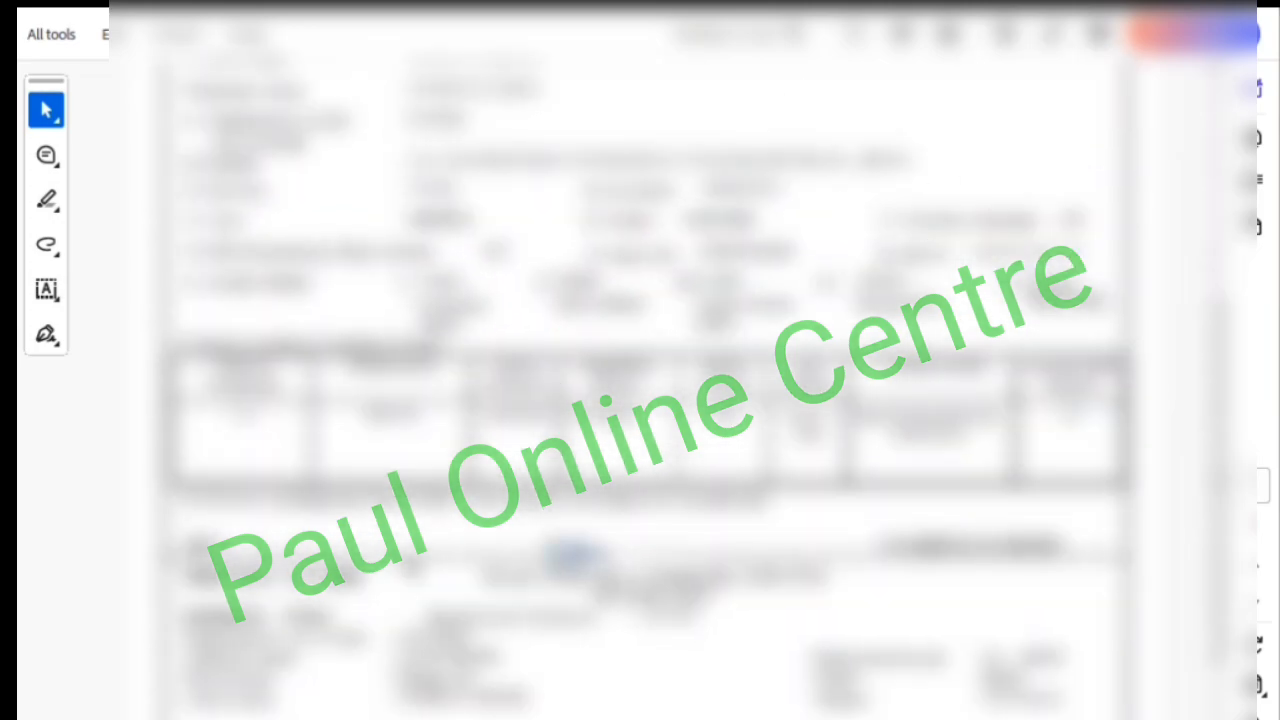
scroll(640, 400, up, 5)
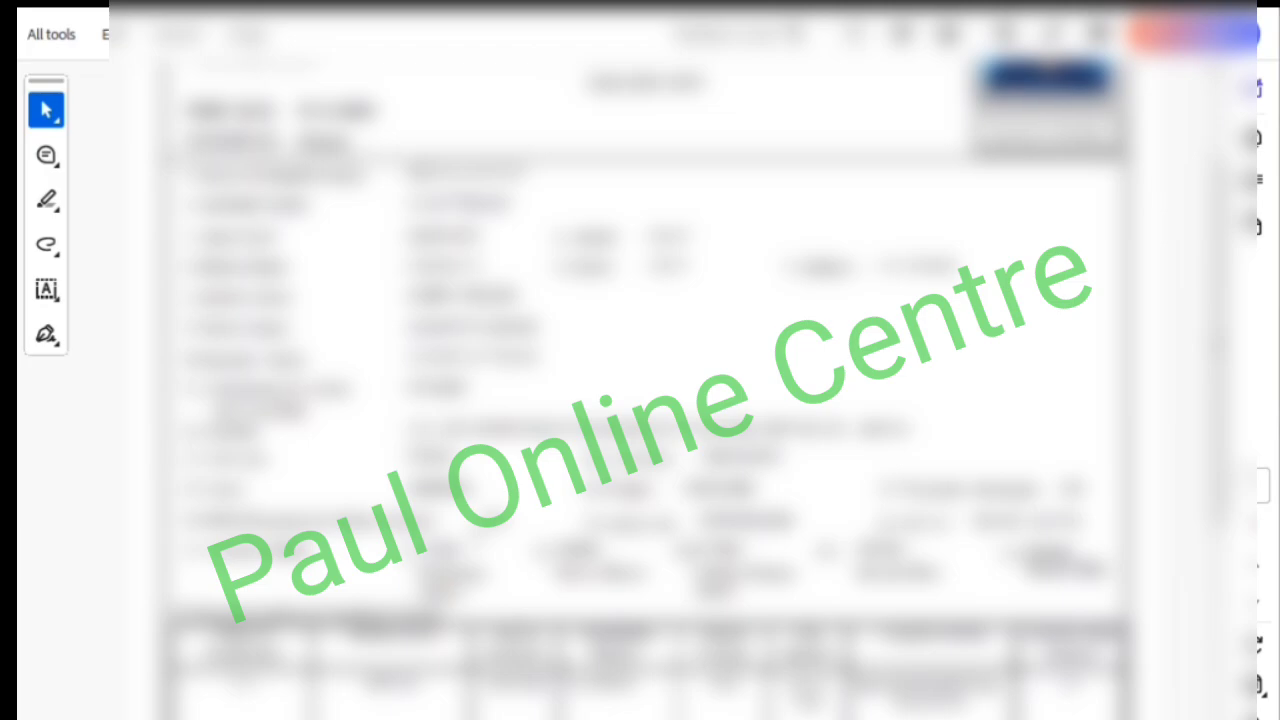
scroll(640, 400, up, 1)
scroll(640, 400, down, 4)
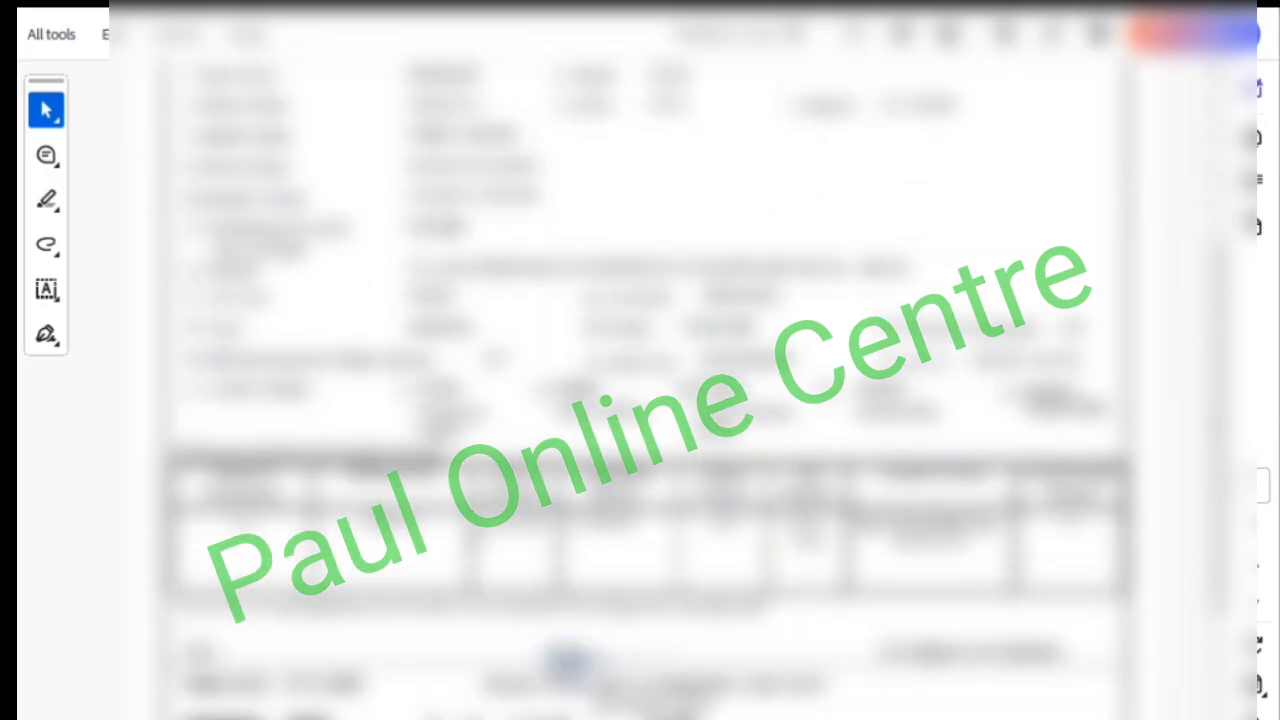
scroll(640, 400, down, 2)
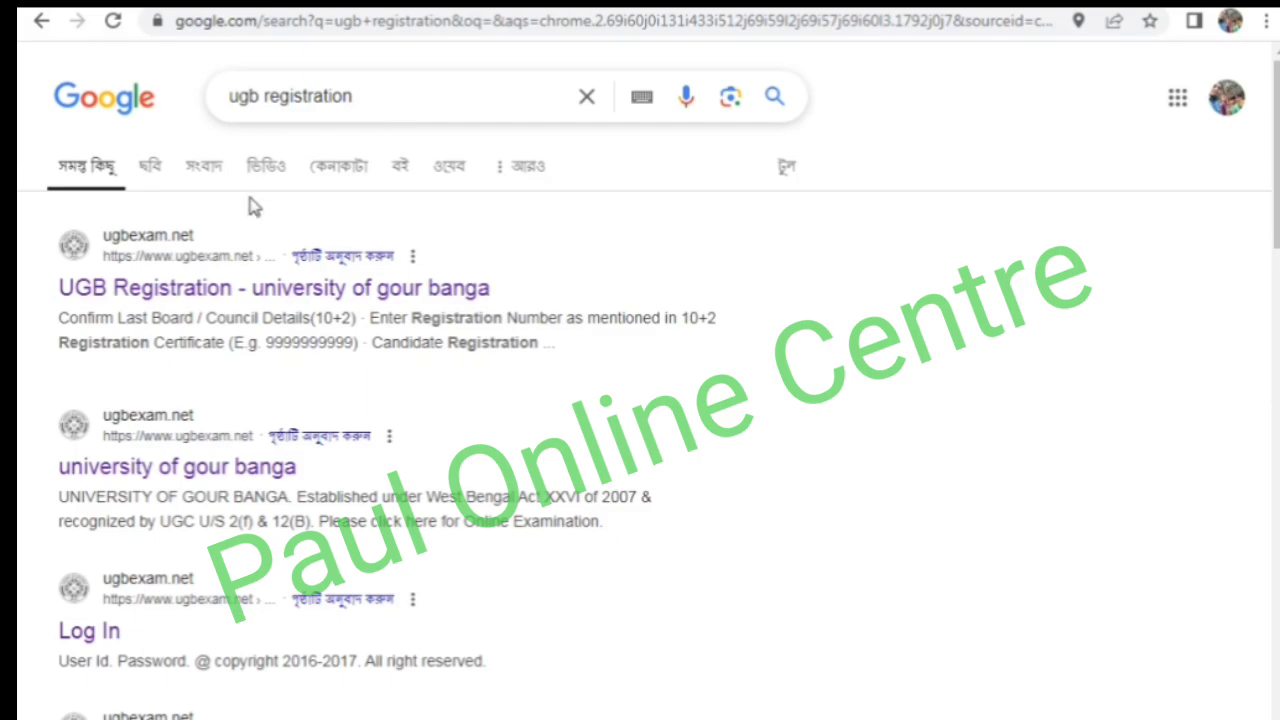
- In Chrome, open the UGB Registration search result and select Samsi College as the college
click(198, 296)
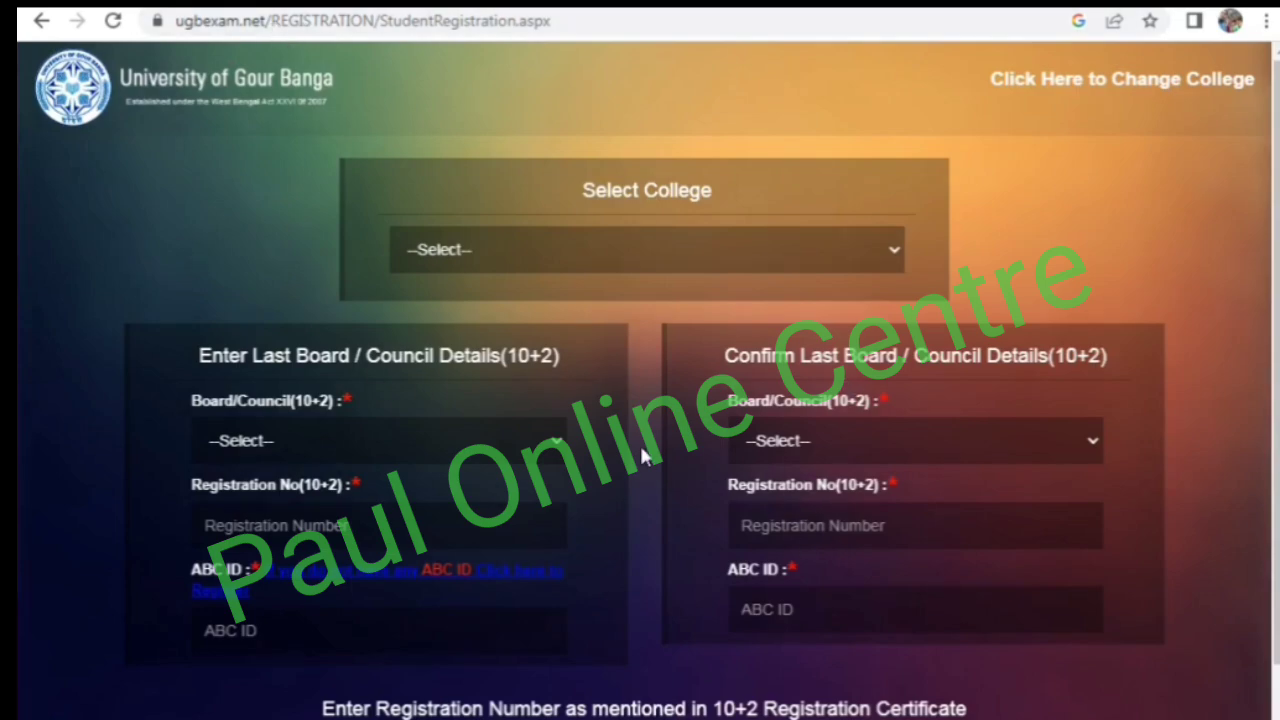
click(525, 260)
click(463, 660)
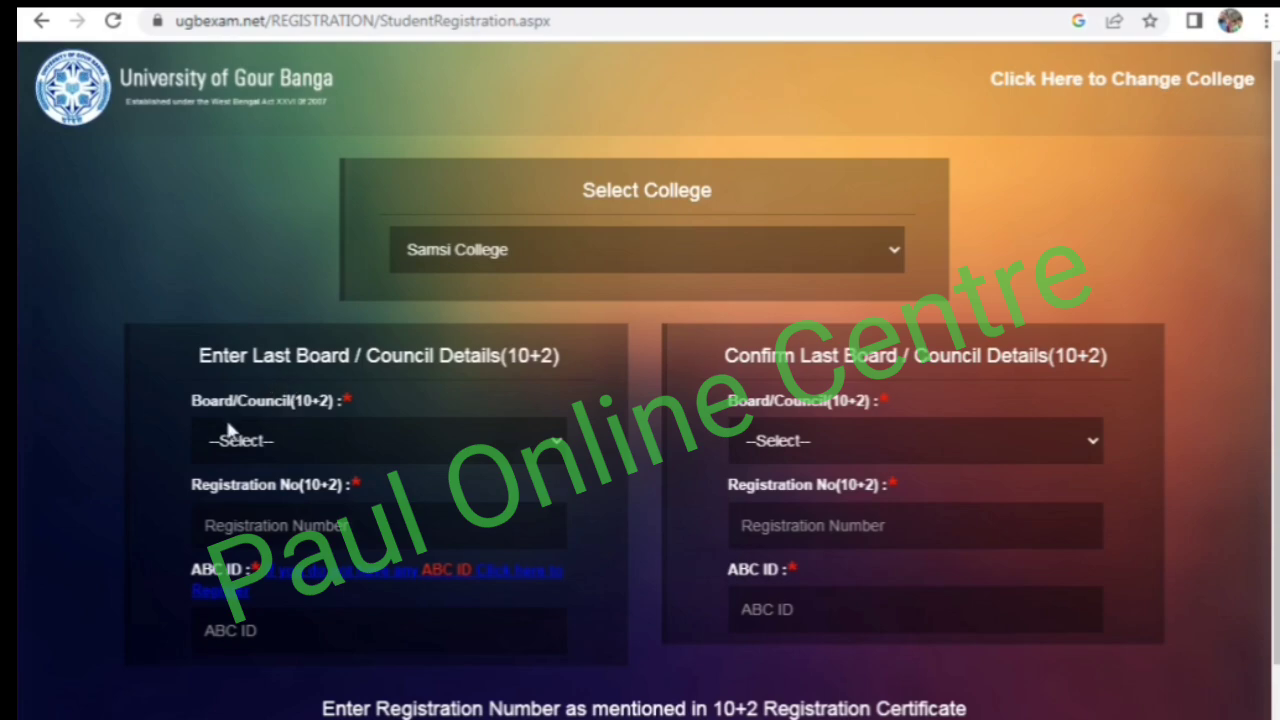
- In the last board details, choose West Bengal Council of Higher Secondary Education and enter the candidate's 10+2 registration number
click(253, 446)
click(241, 440)
click(273, 450)
click(372, 50)
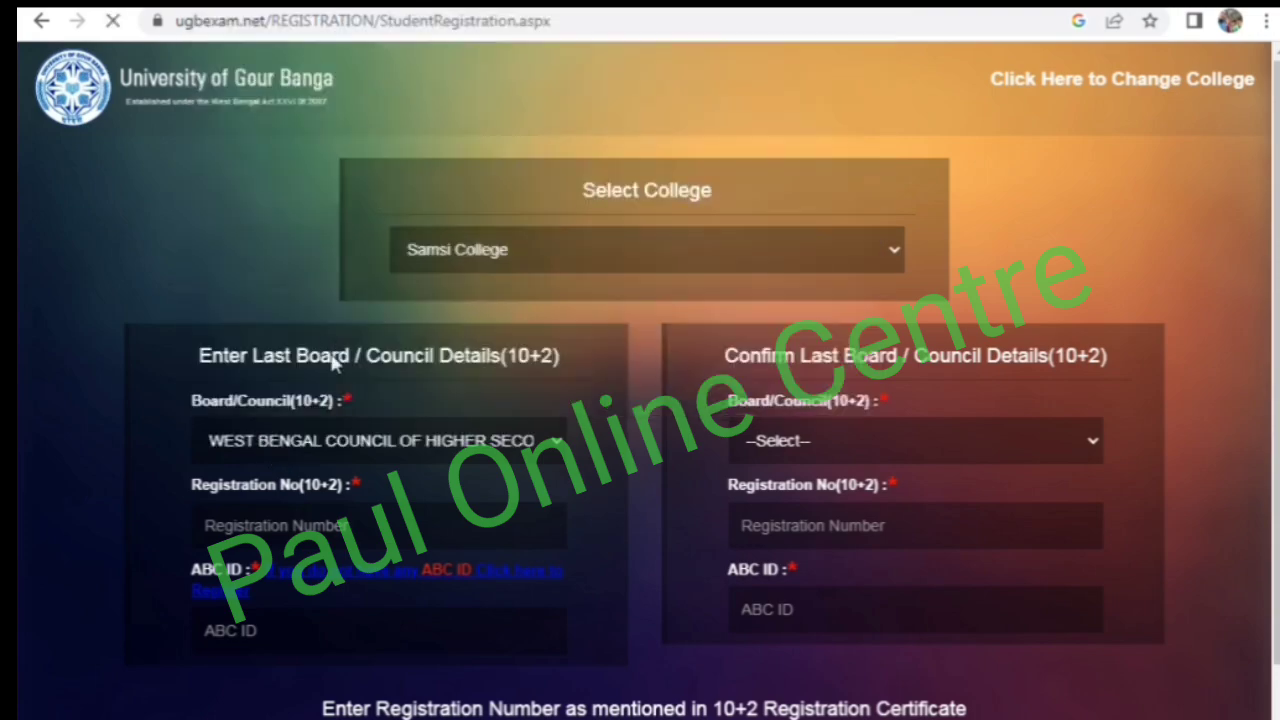
click(279, 512)
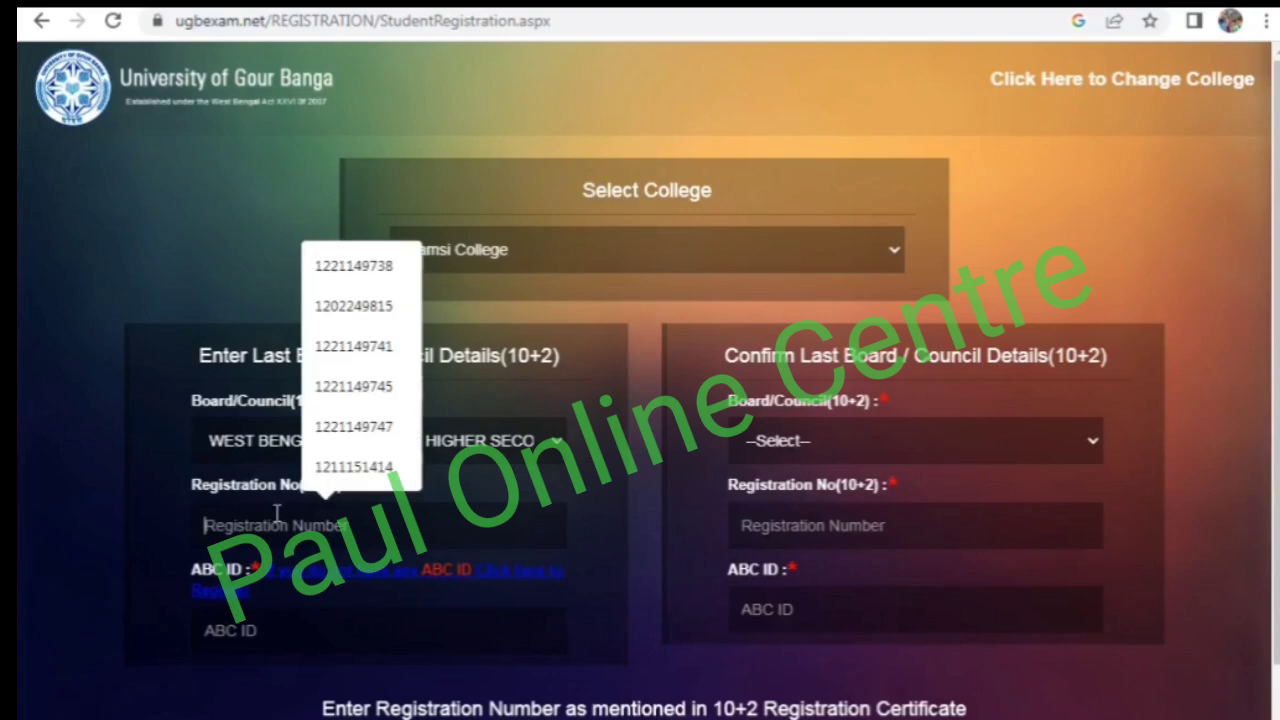
click(207, 487)
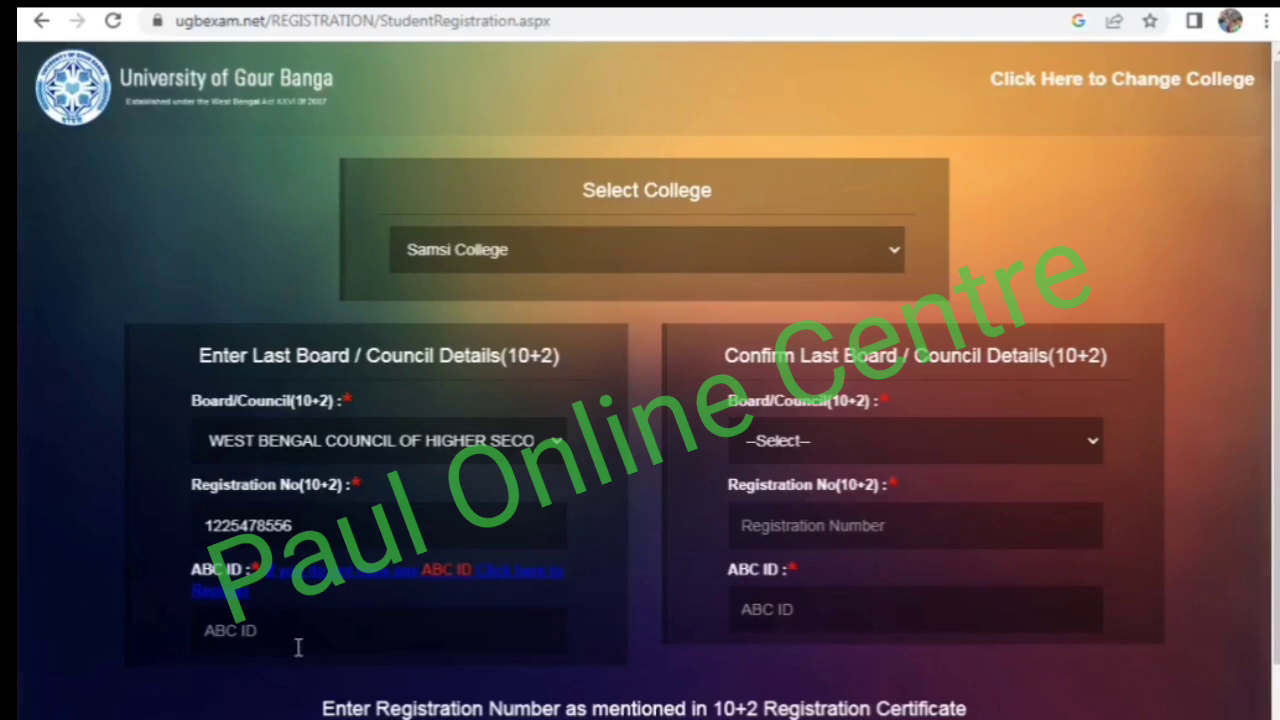
click(298, 648)
click(168, 703)
- Repeat West Bengal Council of Higher Secondary Education and the registration number in the confirmation section, and fill in the ABC ID in both sections
click(808, 440)
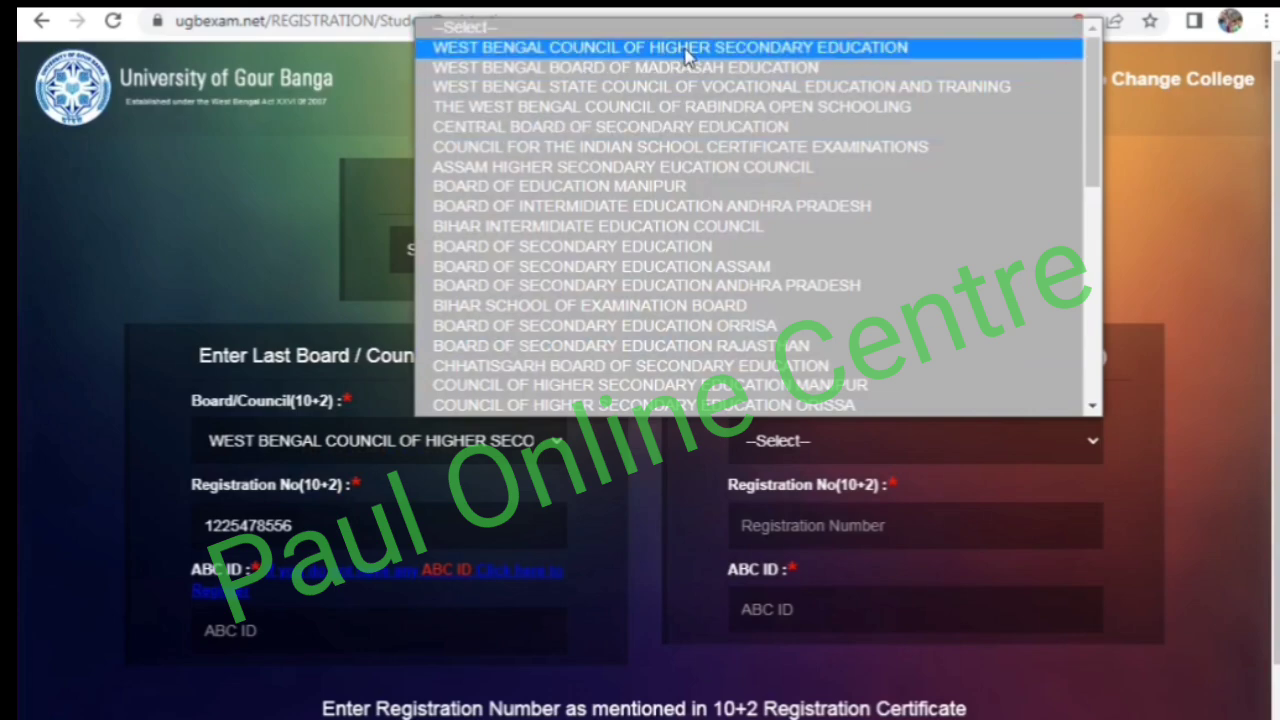
click(846, 46)
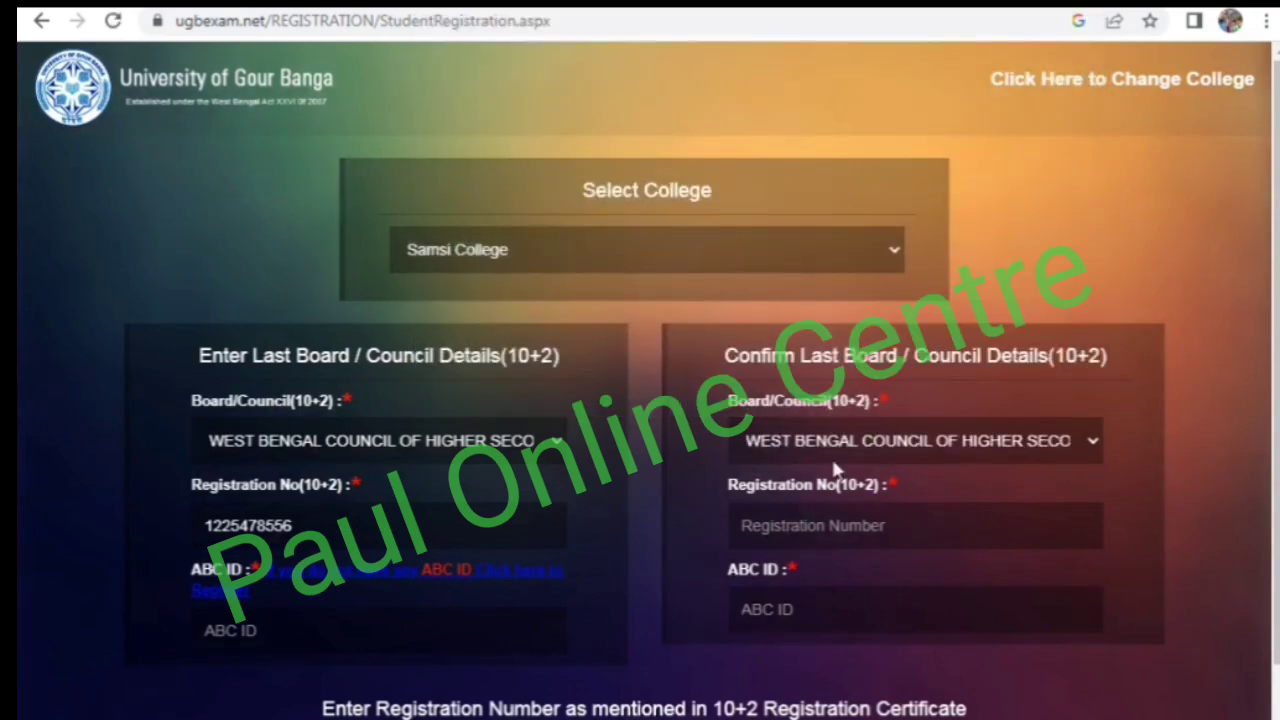
click(803, 520)
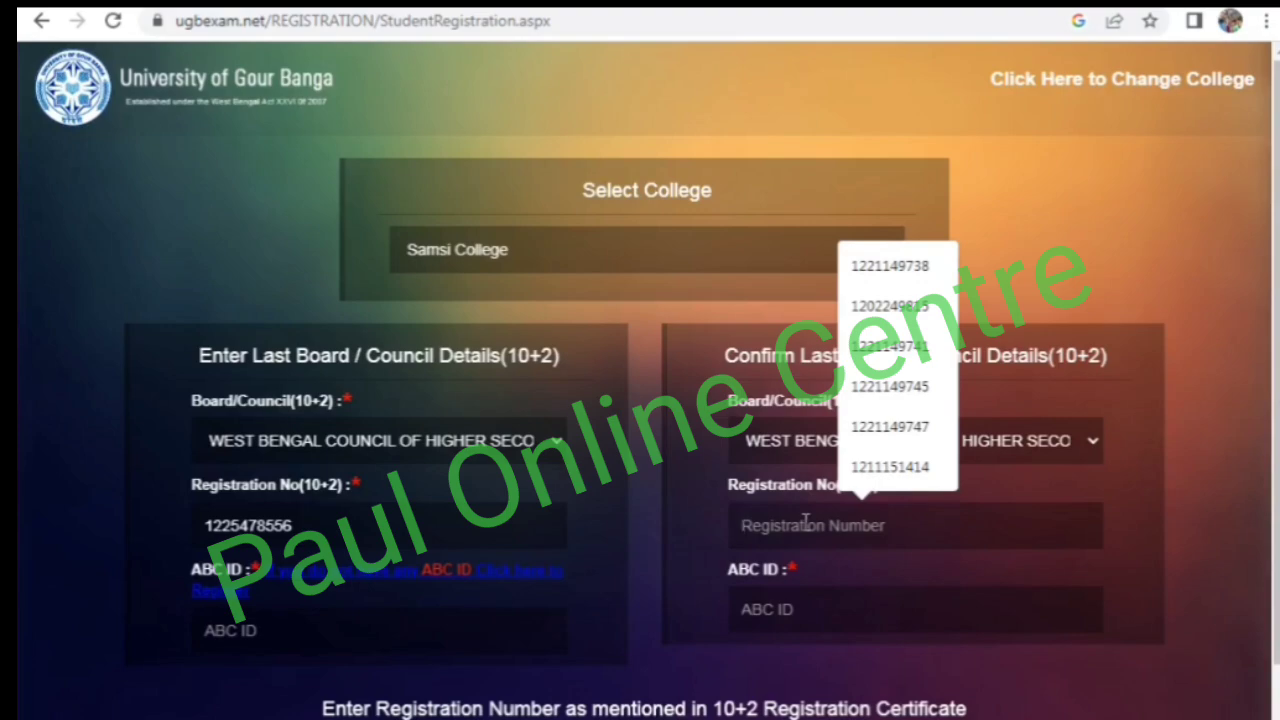
click(699, 490)
click(757, 534)
click(737, 514)
click(748, 513)
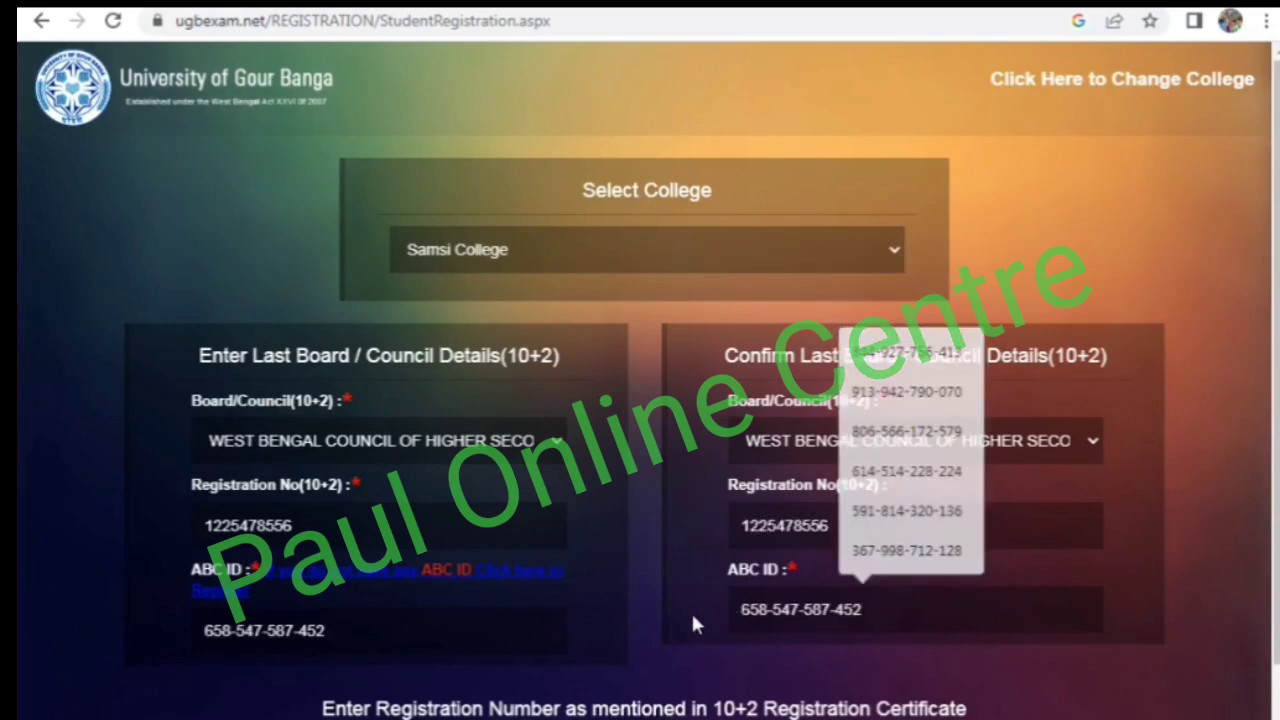
- Submit the board and council details and accept the submission confirmation
scroll(691, 615, down, 1)
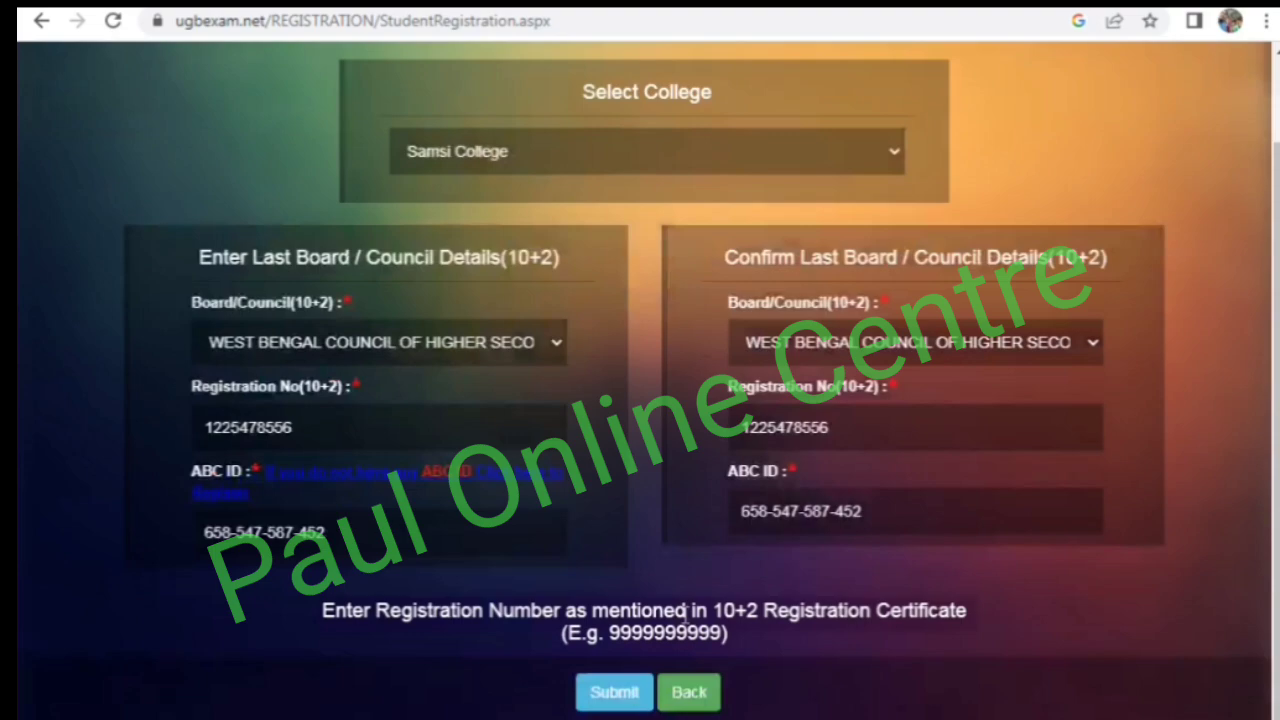
click(615, 697)
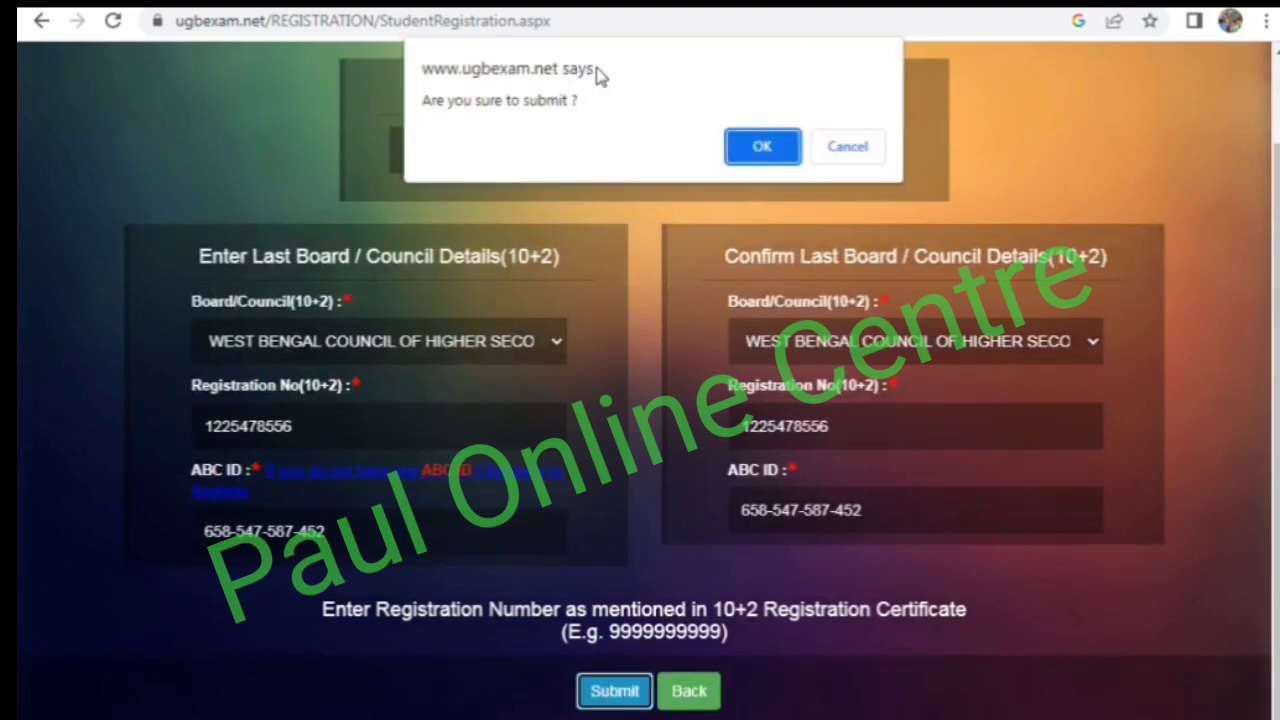
click(763, 148)
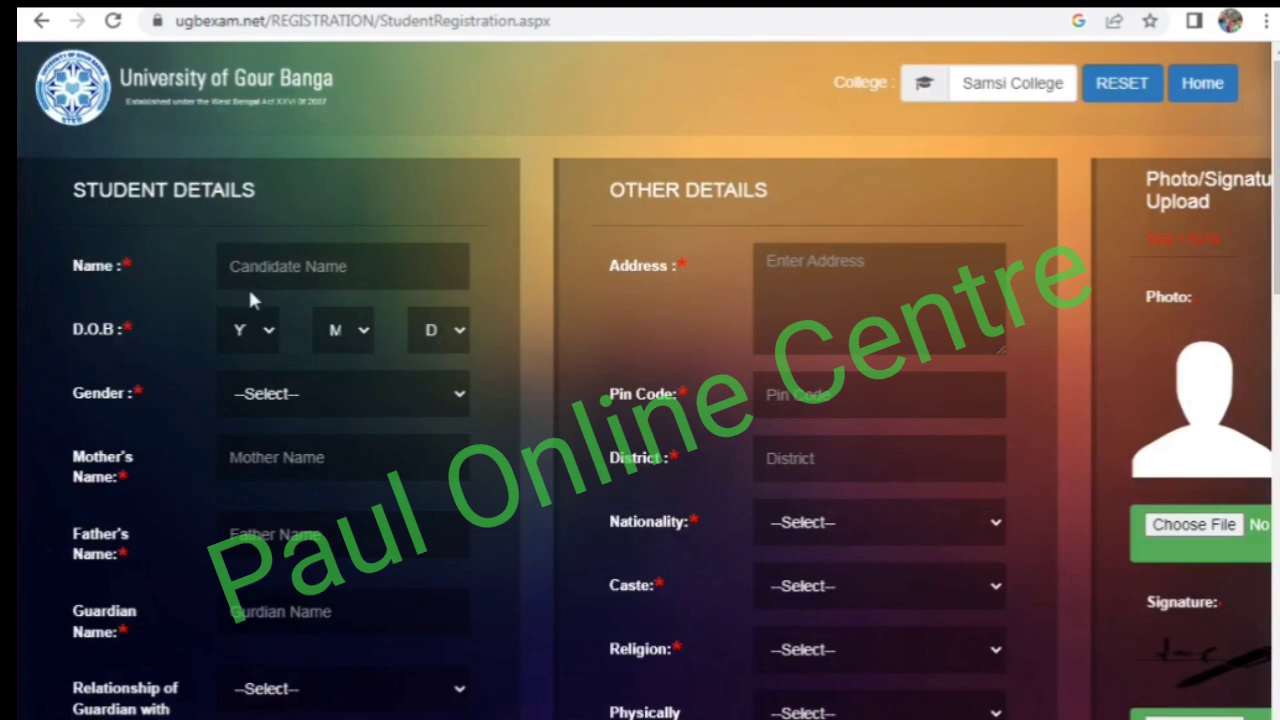
- Enter the candidate's full name and date of birth in the student details
click(268, 270)
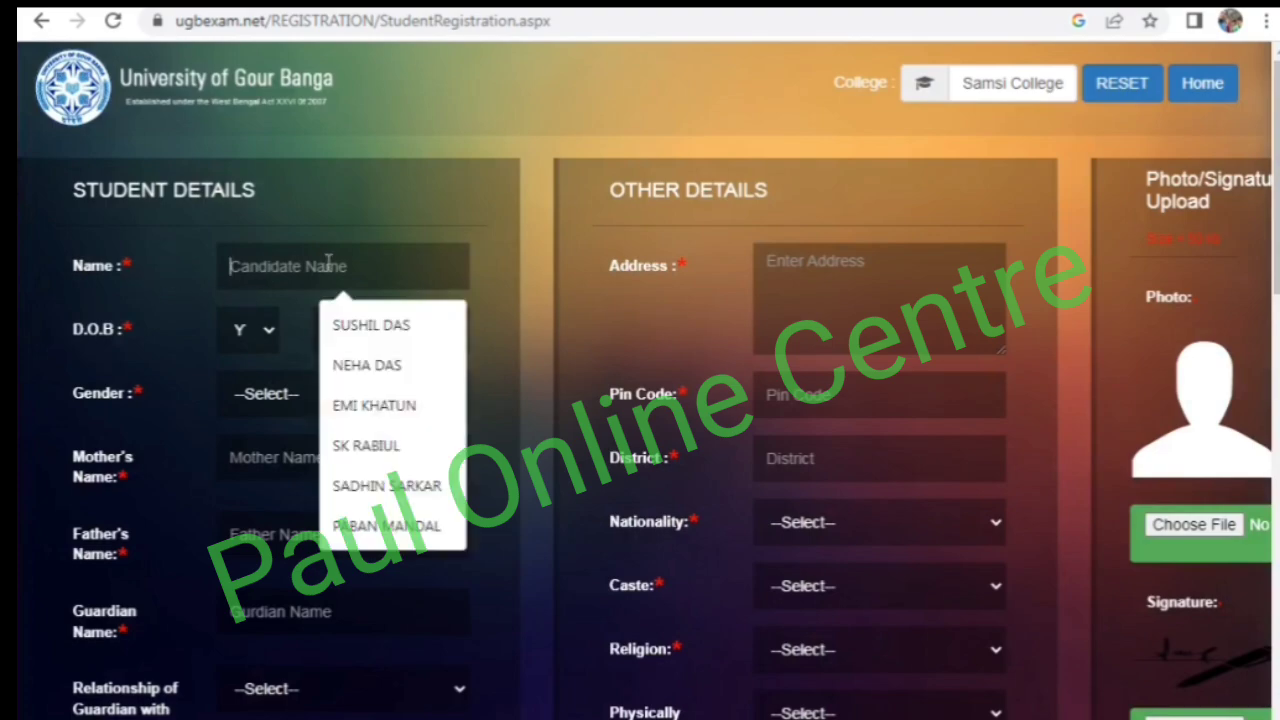
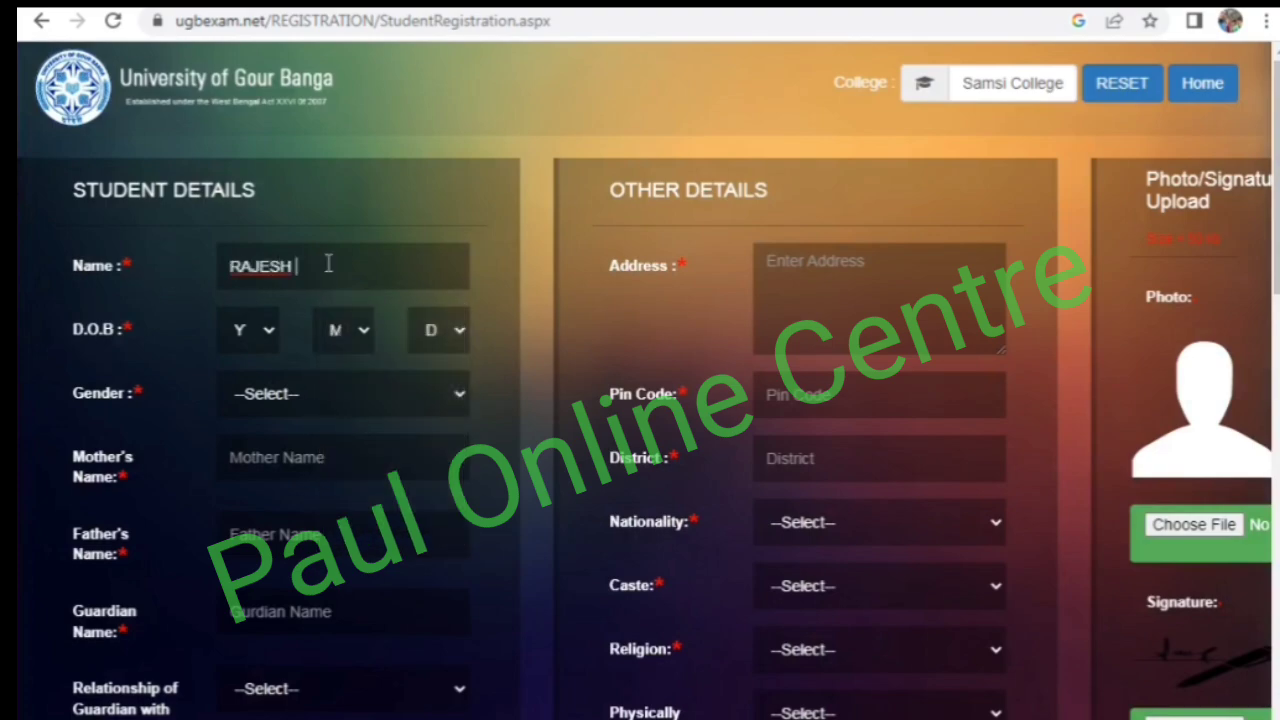
click(226, 337)
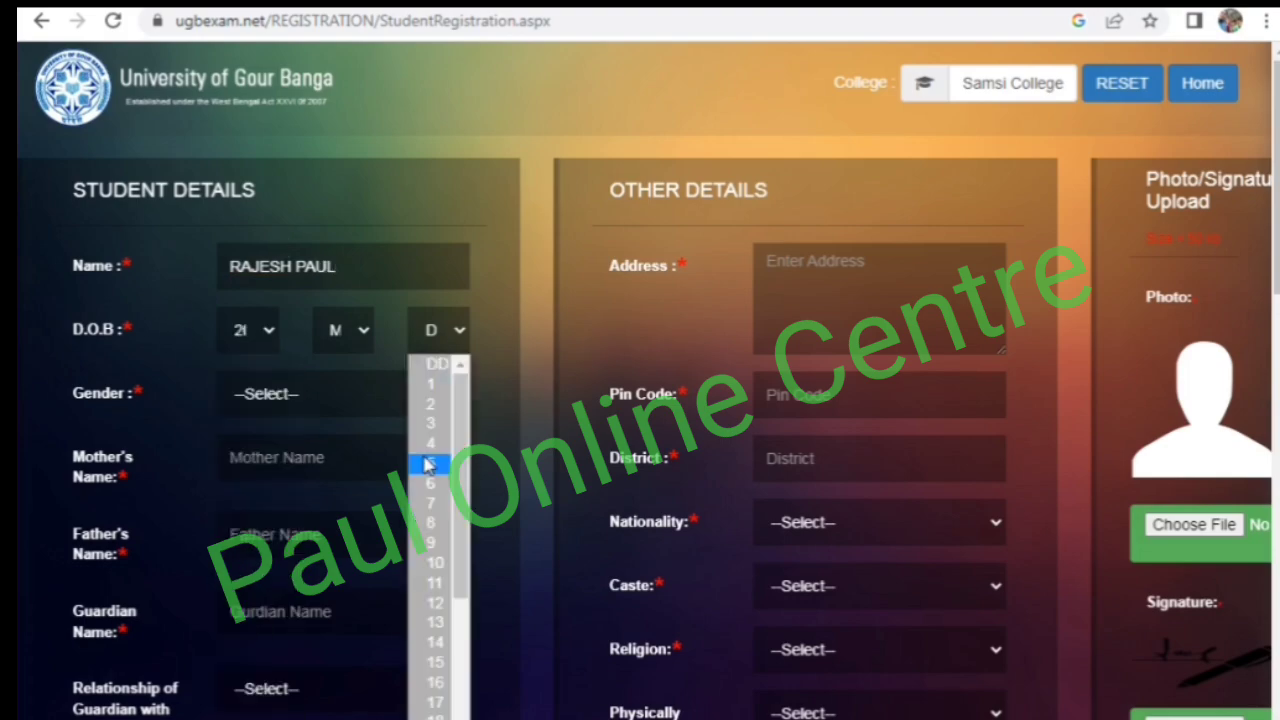
click(428, 457)
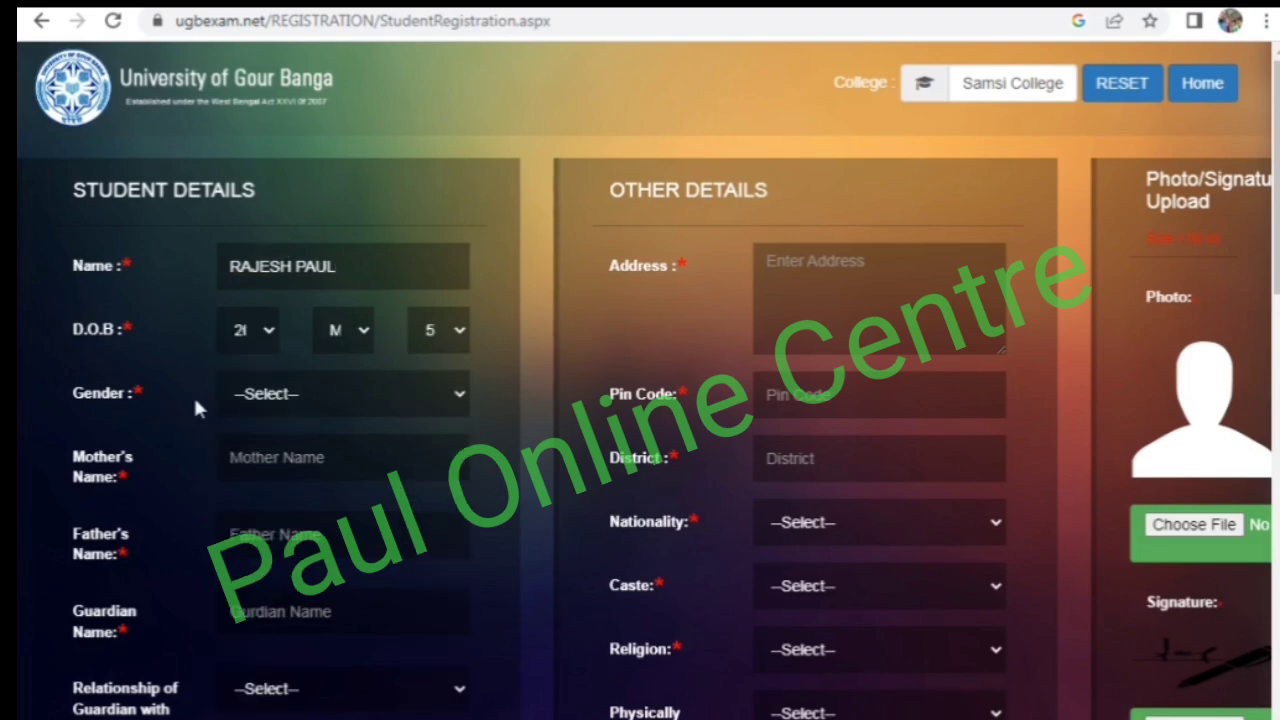
- Set the gender to MALE and fill in the mother's, father's and guardian's names, with FATHER as the guardian relationship
click(248, 395)
click(262, 446)
click(265, 471)
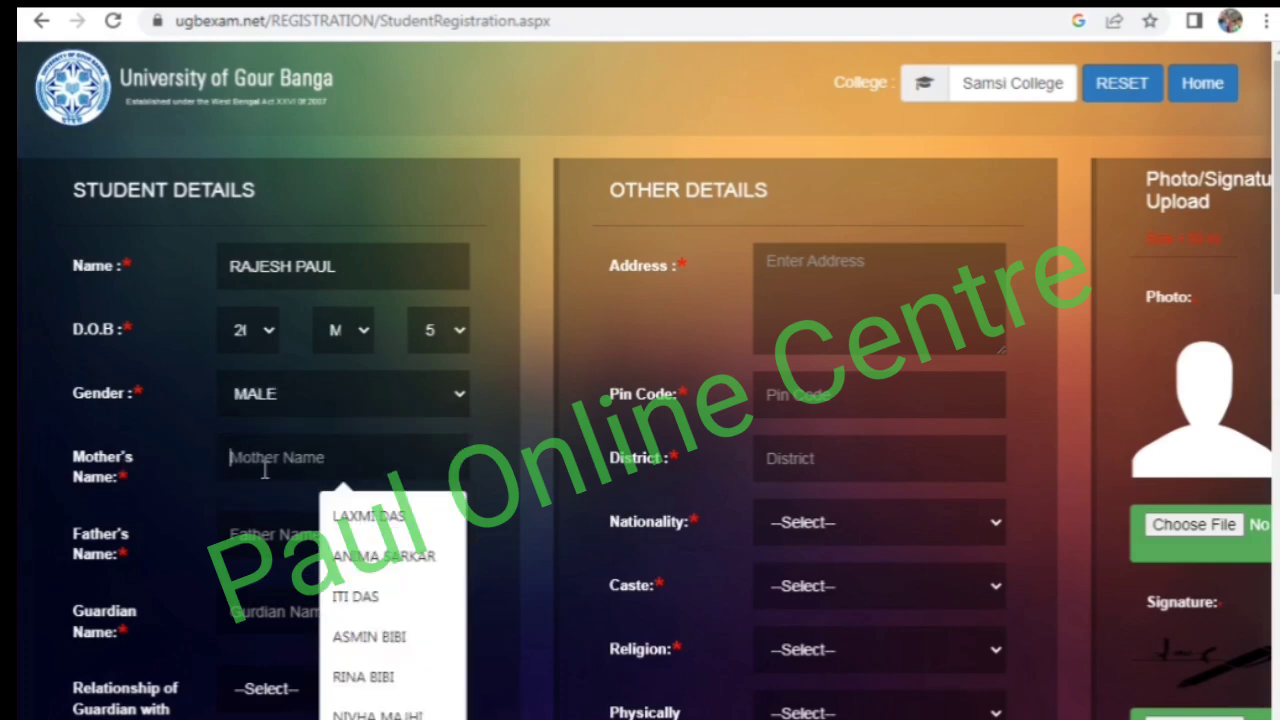
click(121, 463)
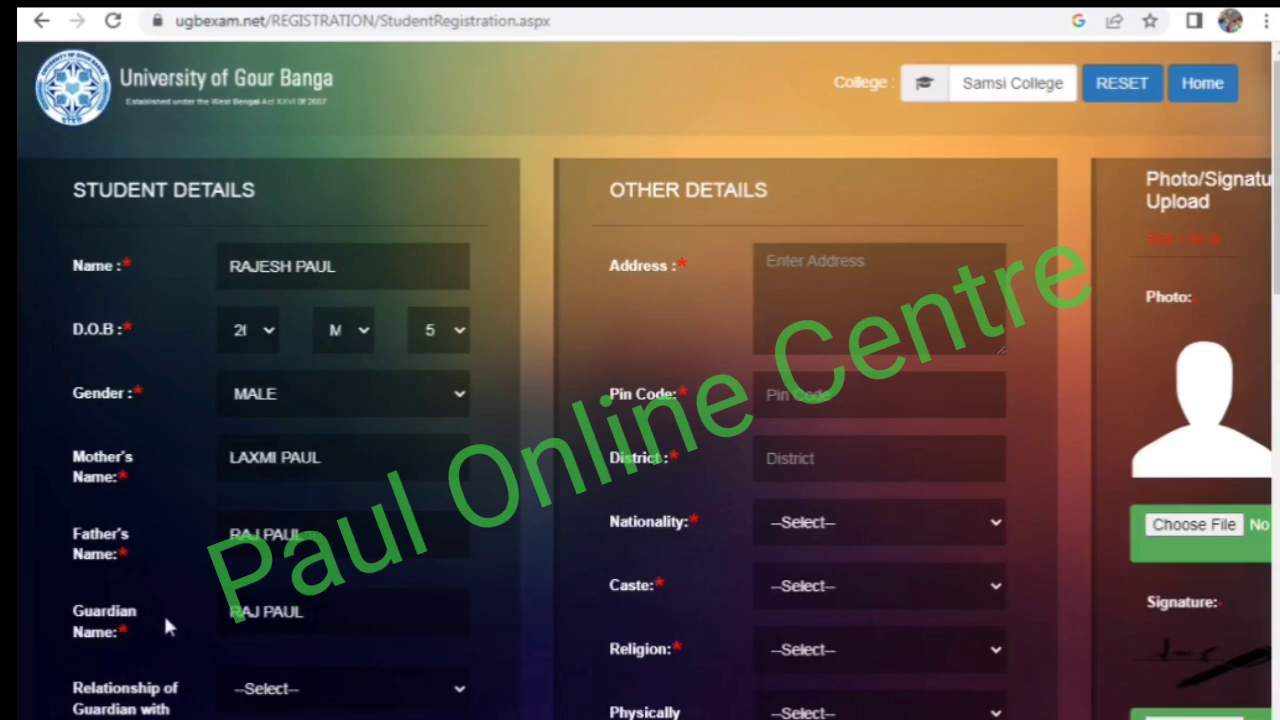
scroll(165, 625, down, 1)
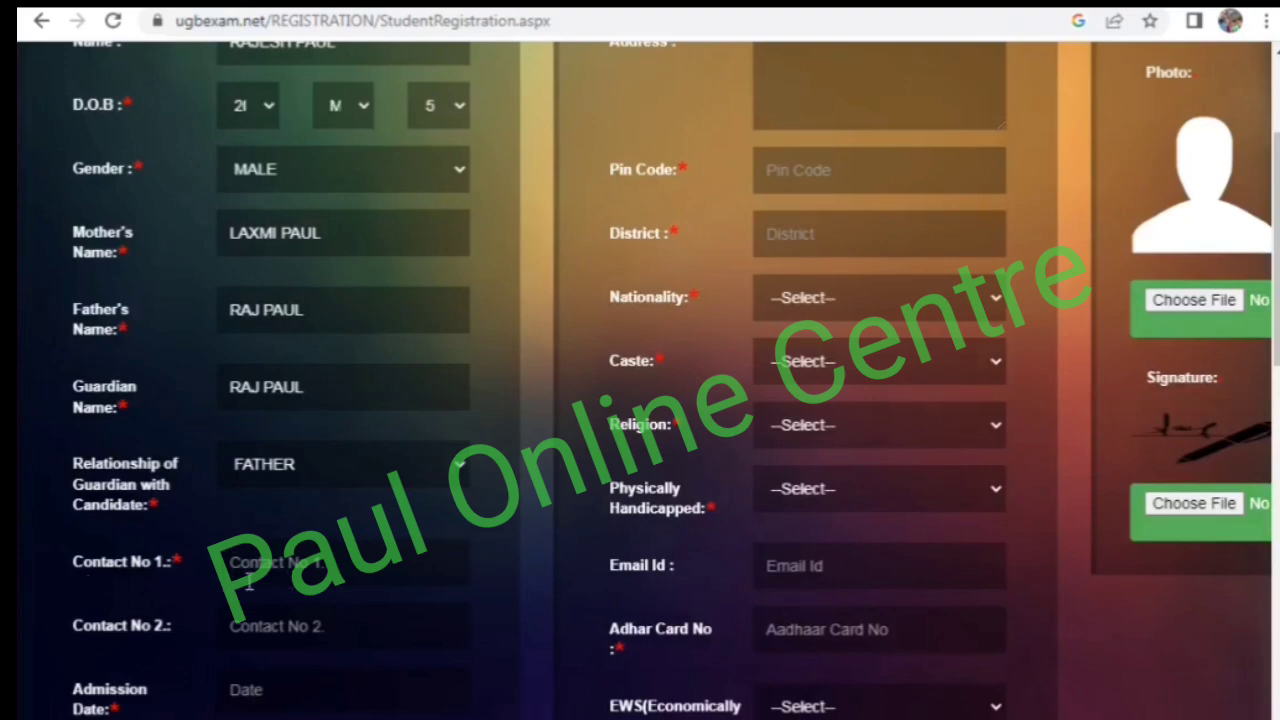
- Set the admission date to 25/07/2024 using the calendar
scroll(213, 632, down, 2)
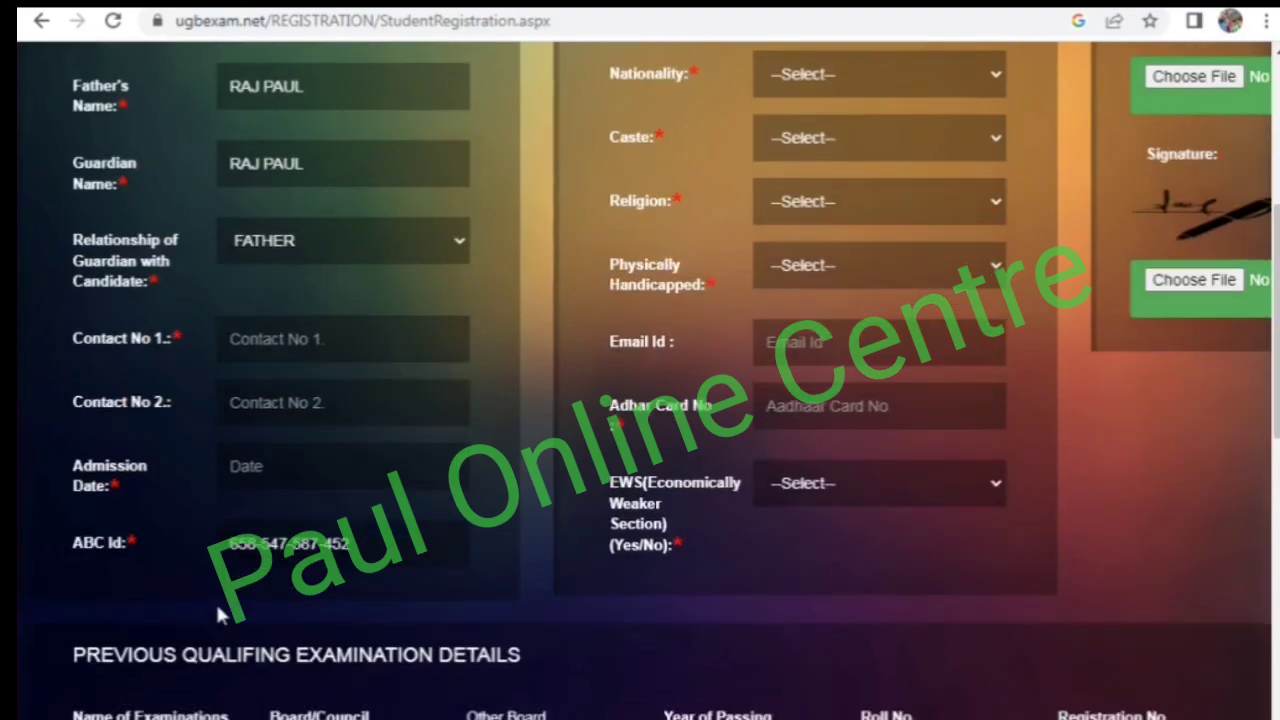
click(283, 466)
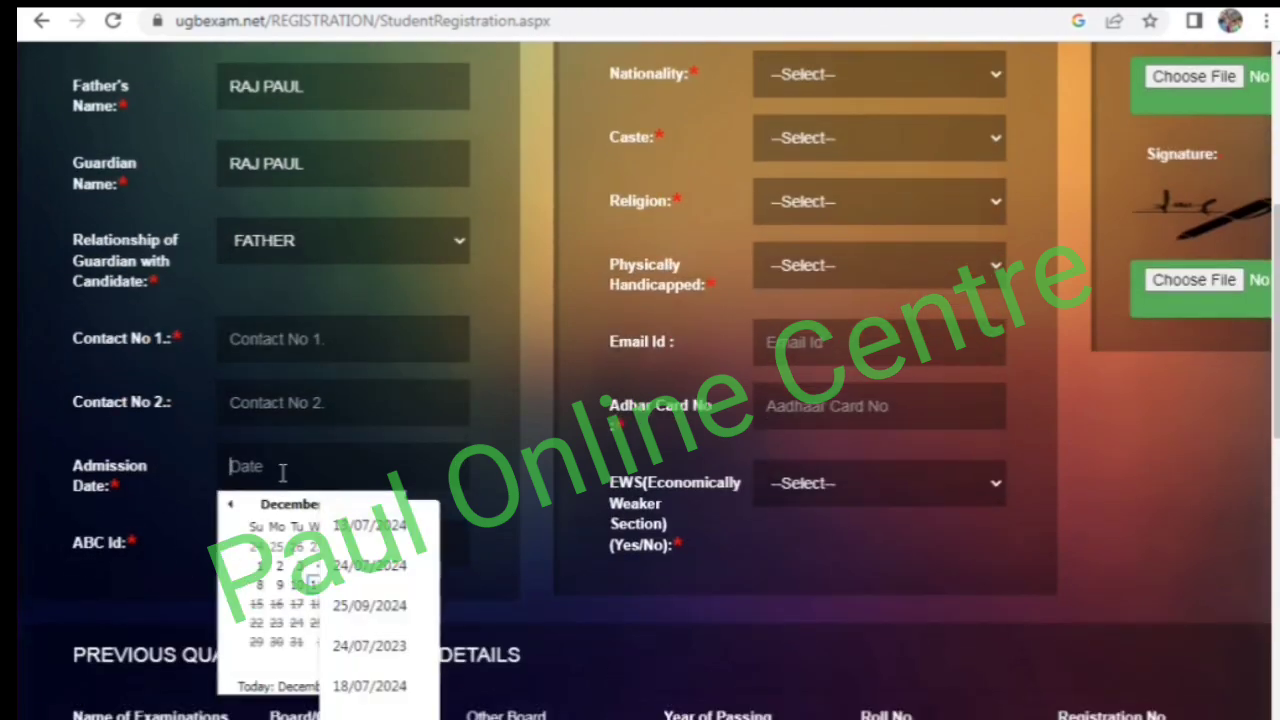
click(228, 507)
click(228, 507)
click(228, 507)
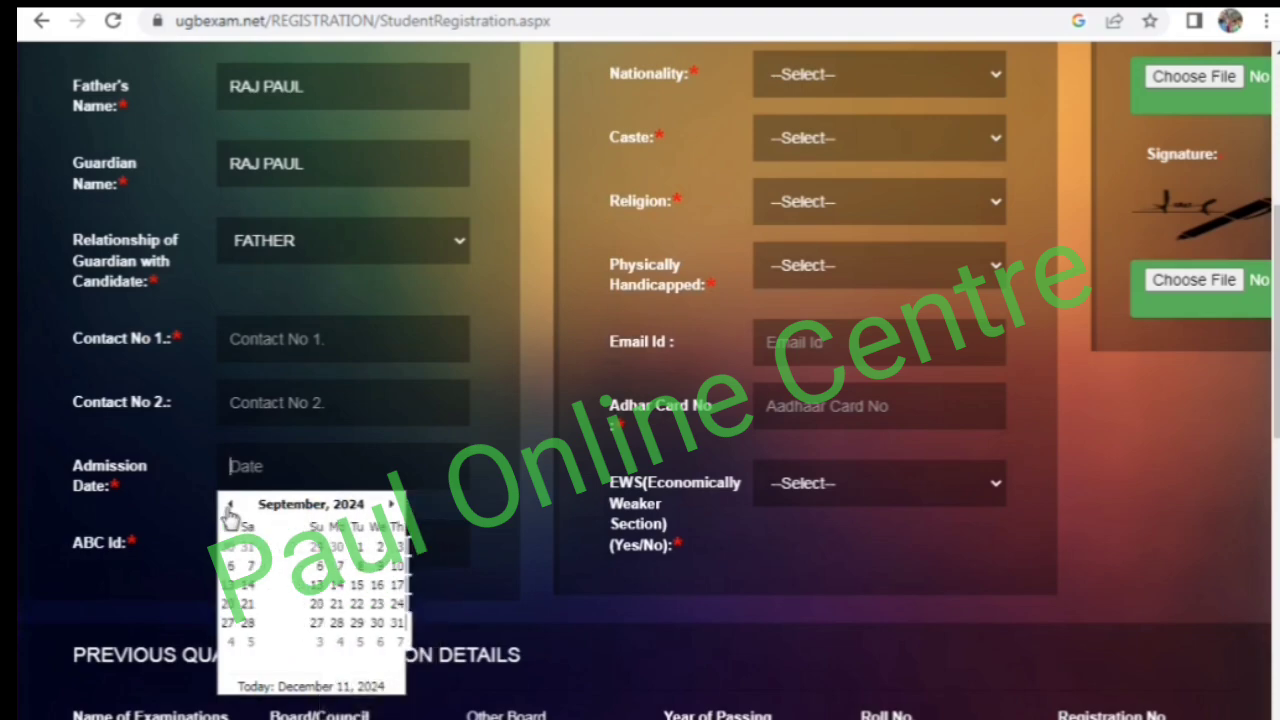
click(228, 507)
click(228, 507)
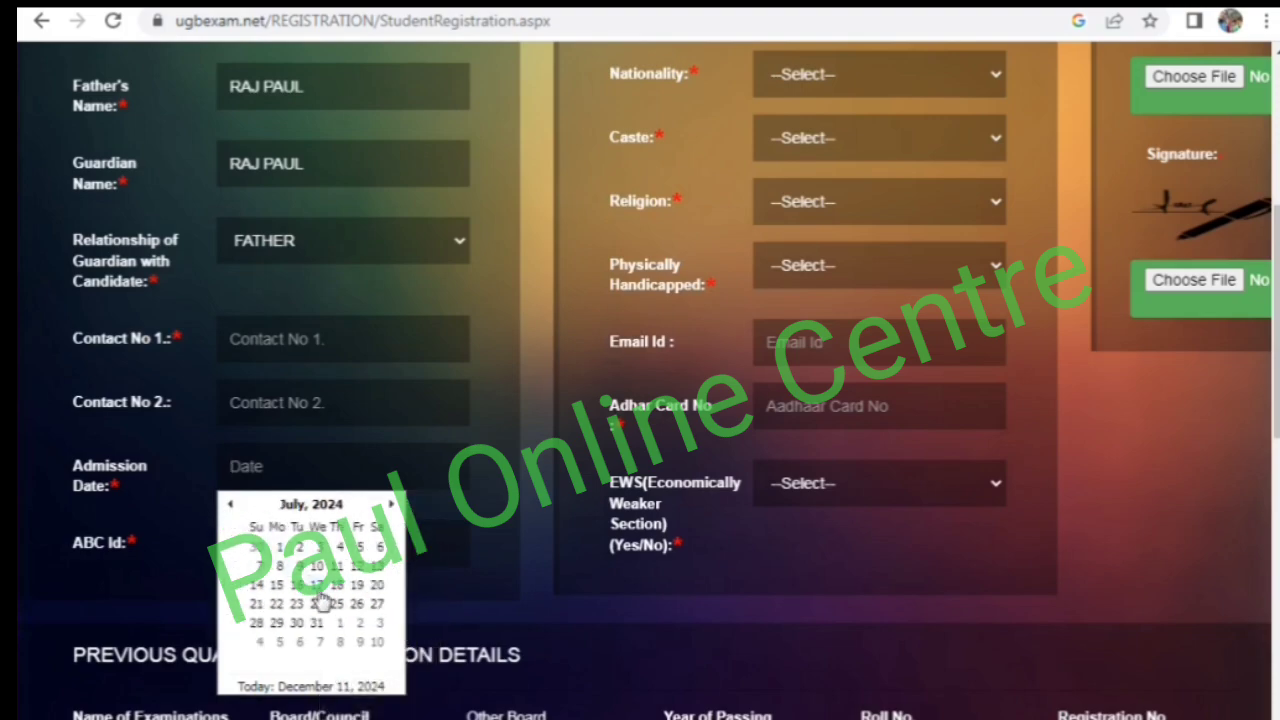
click(333, 606)
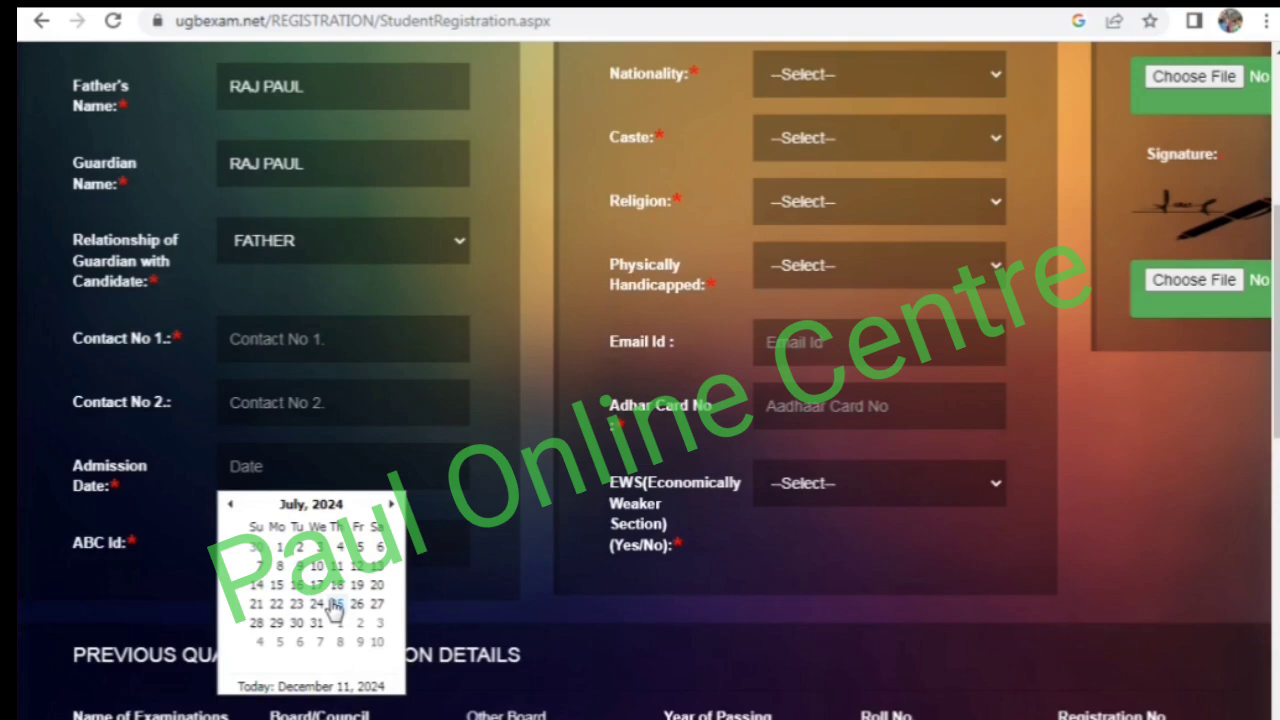
click(333, 606)
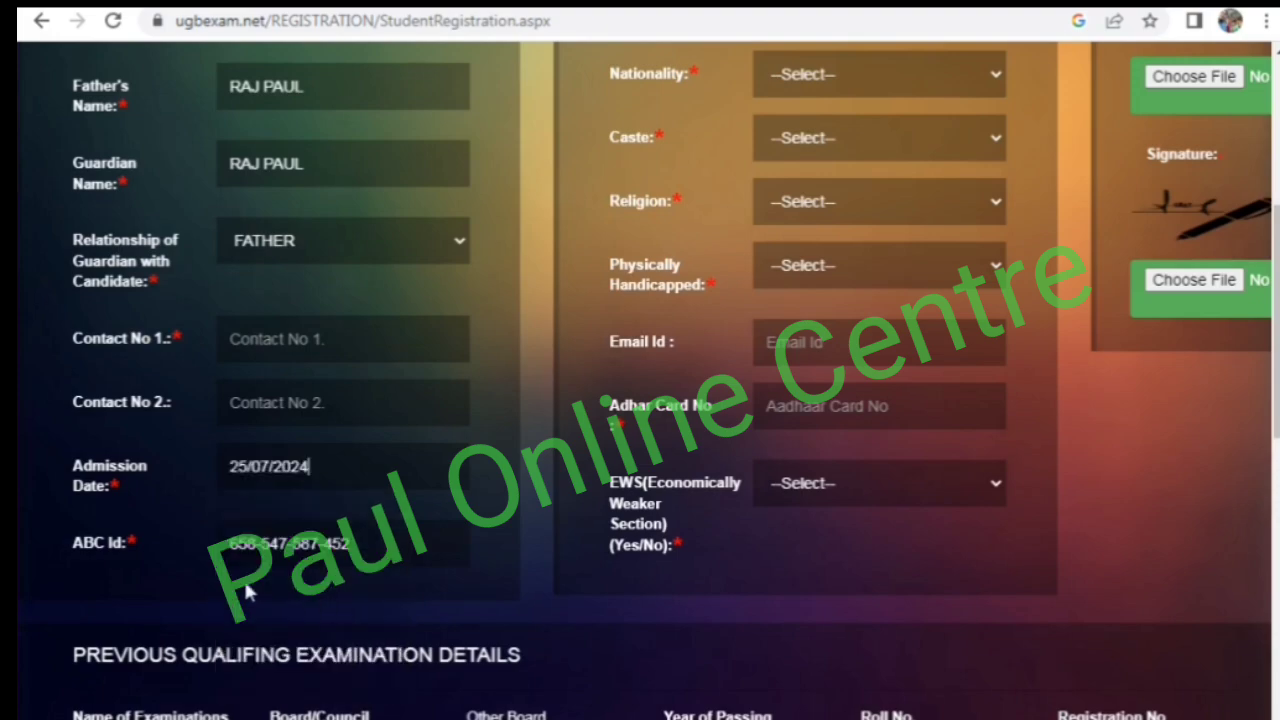
- Fill in the candidate's address, postal code and district in the other details
scroll(449, 543, up, 5)
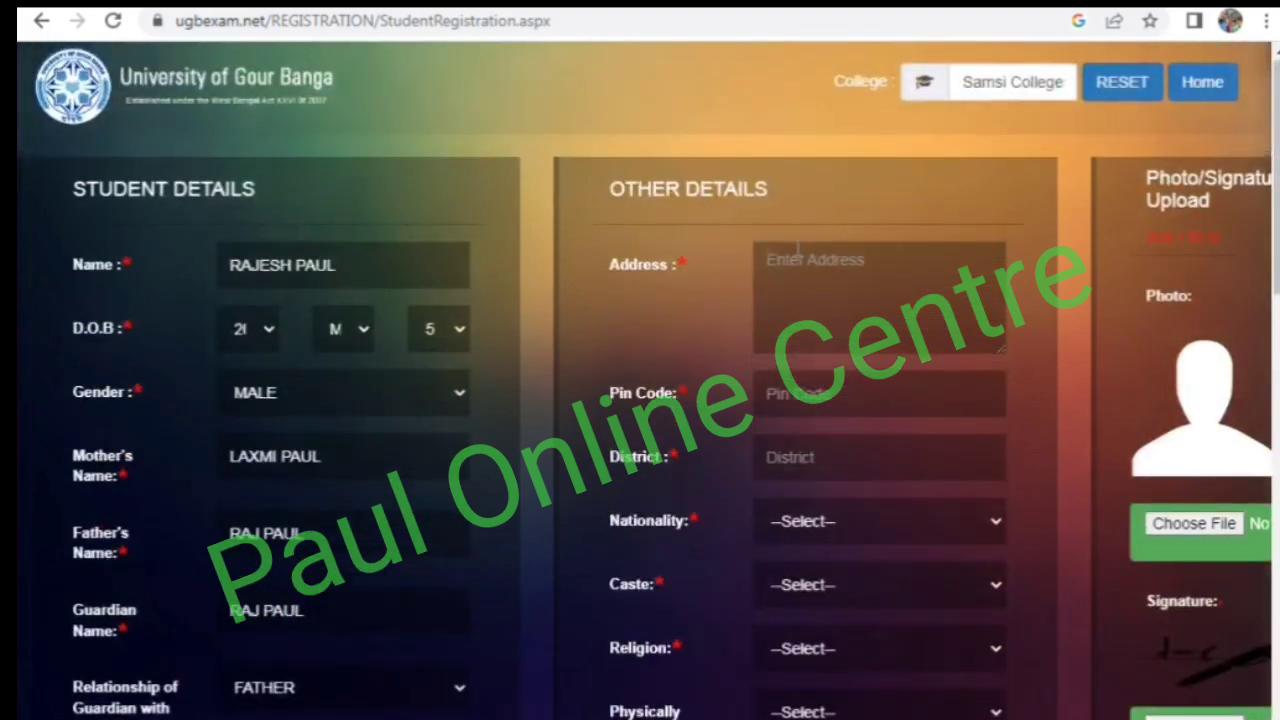
click(791, 270)
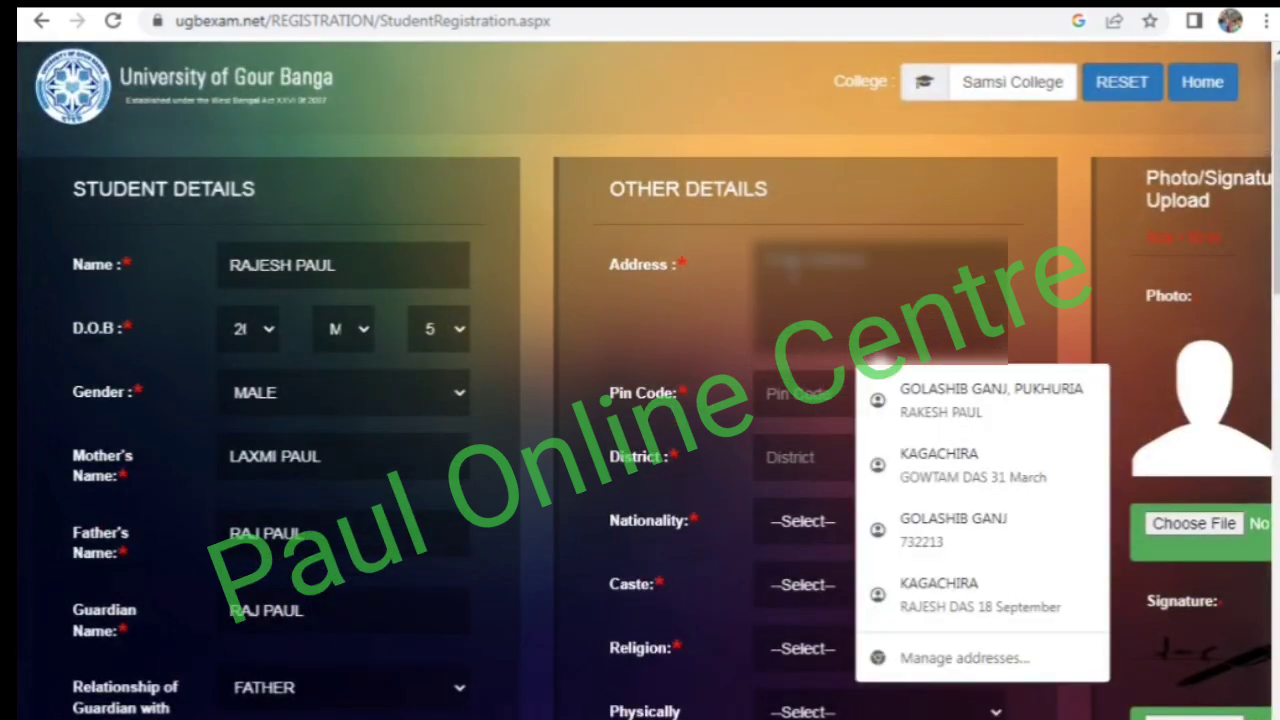
text(MALDA)
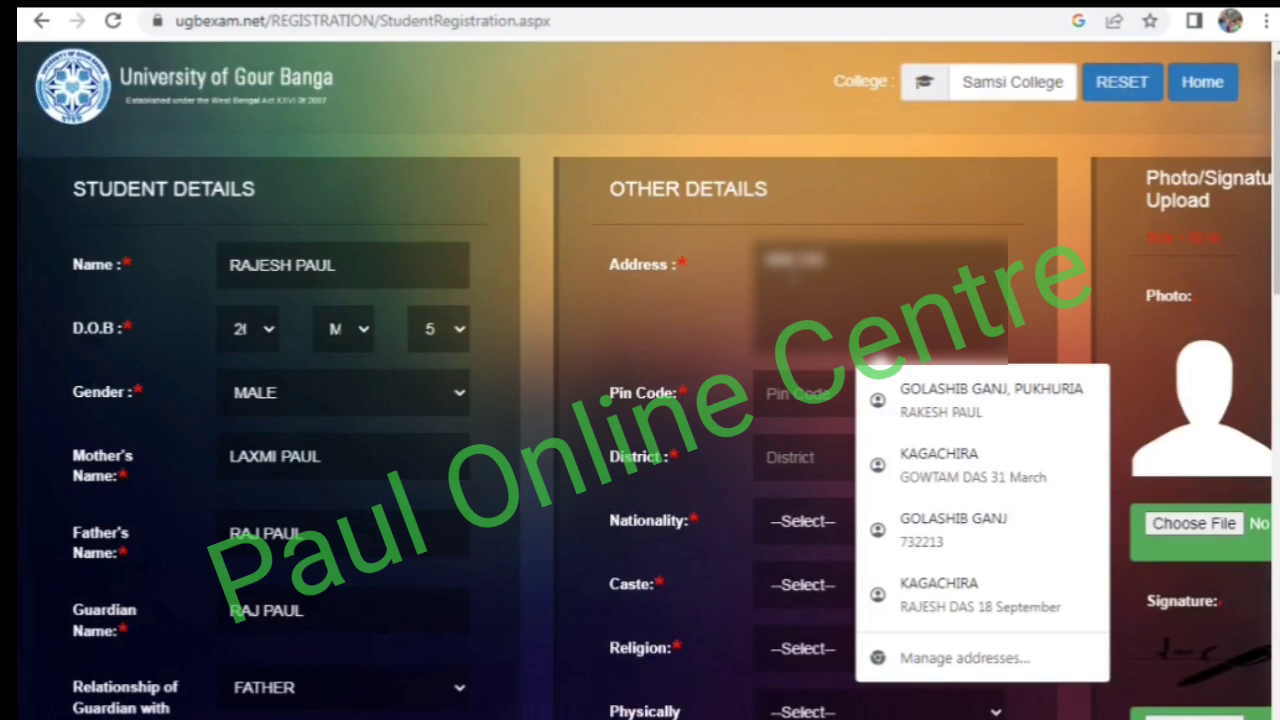
click(795, 393)
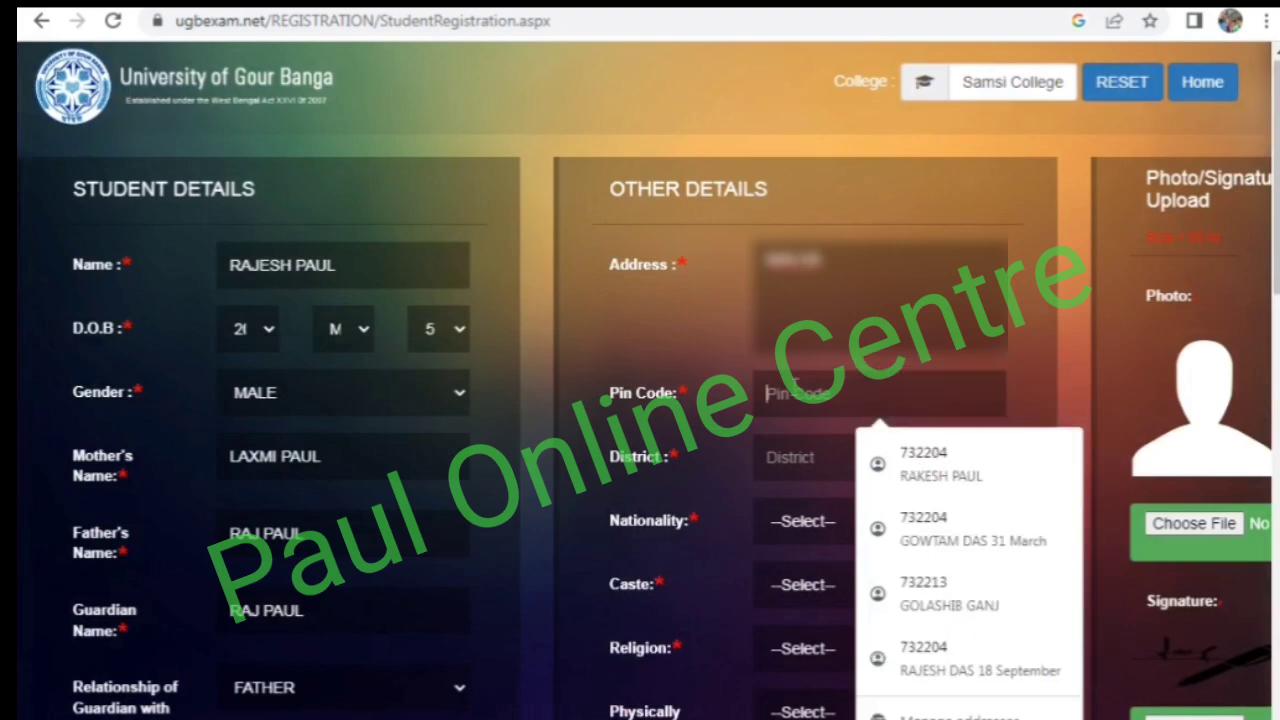
text(732204)
text(732)
text(204)
key(Tab)
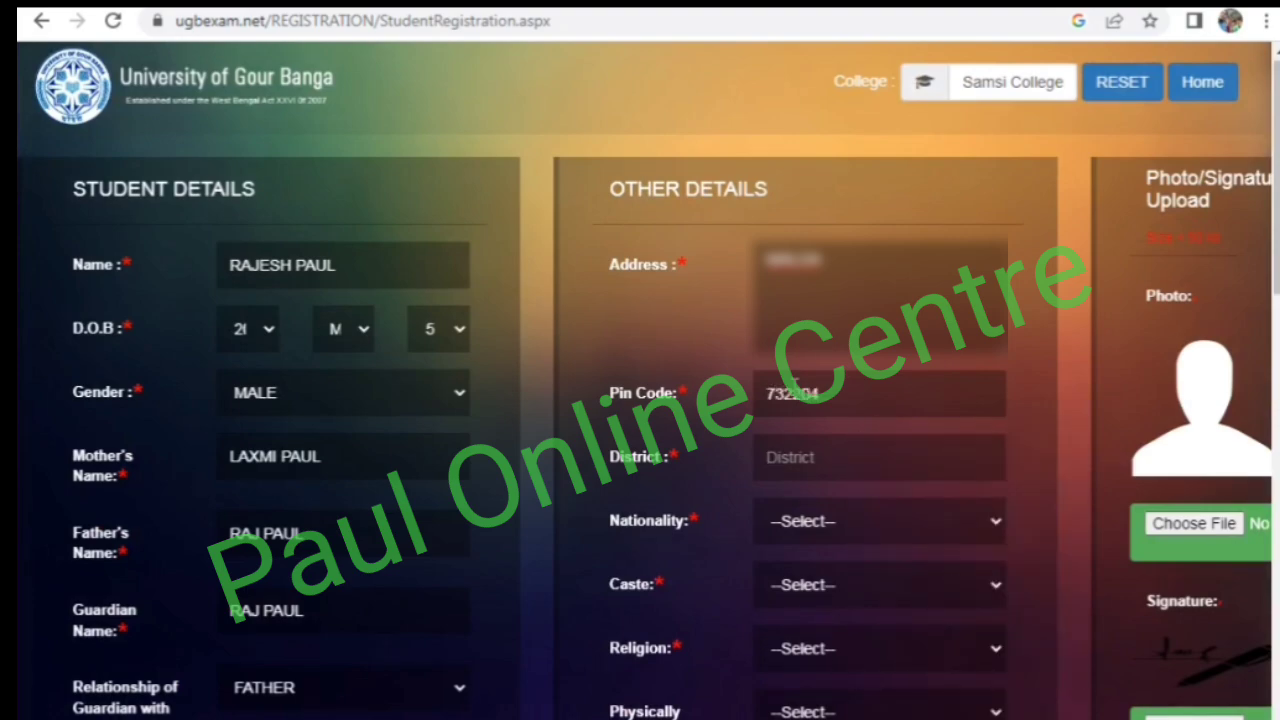
text(MALDA)
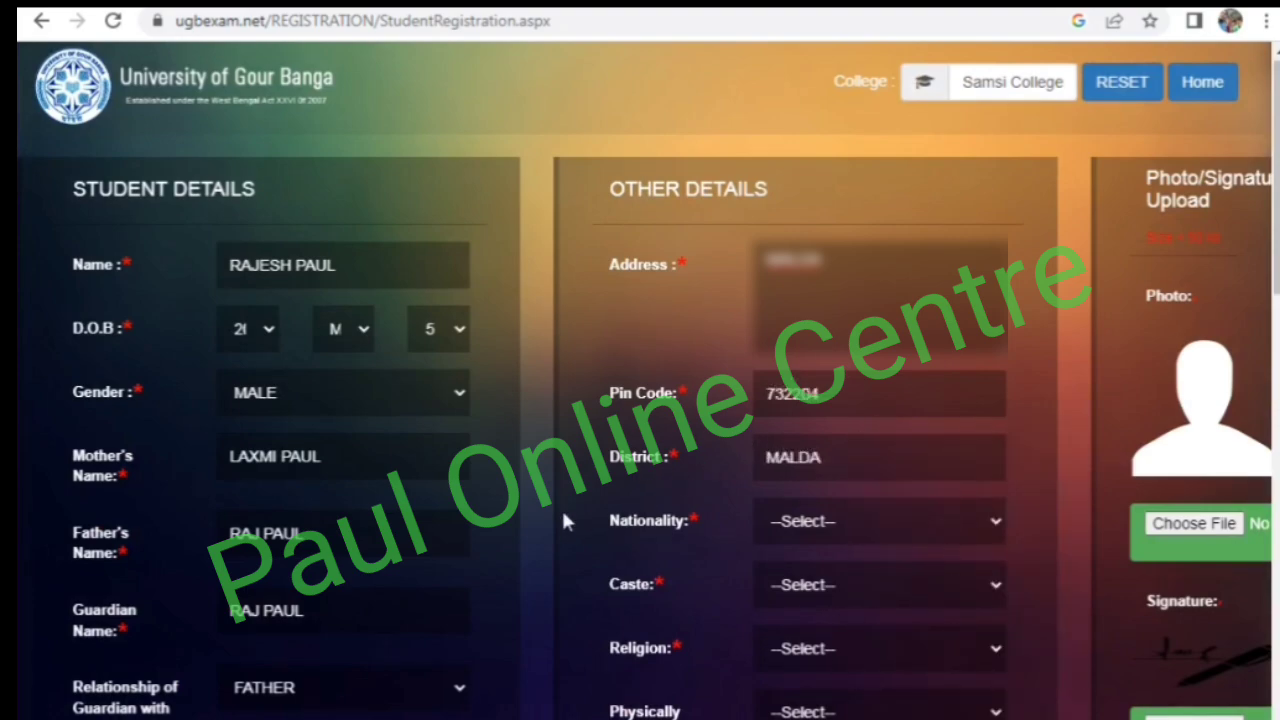
- Set the candidate's nationality to INDIAN and caste to GENERAL in the other details
click(808, 521)
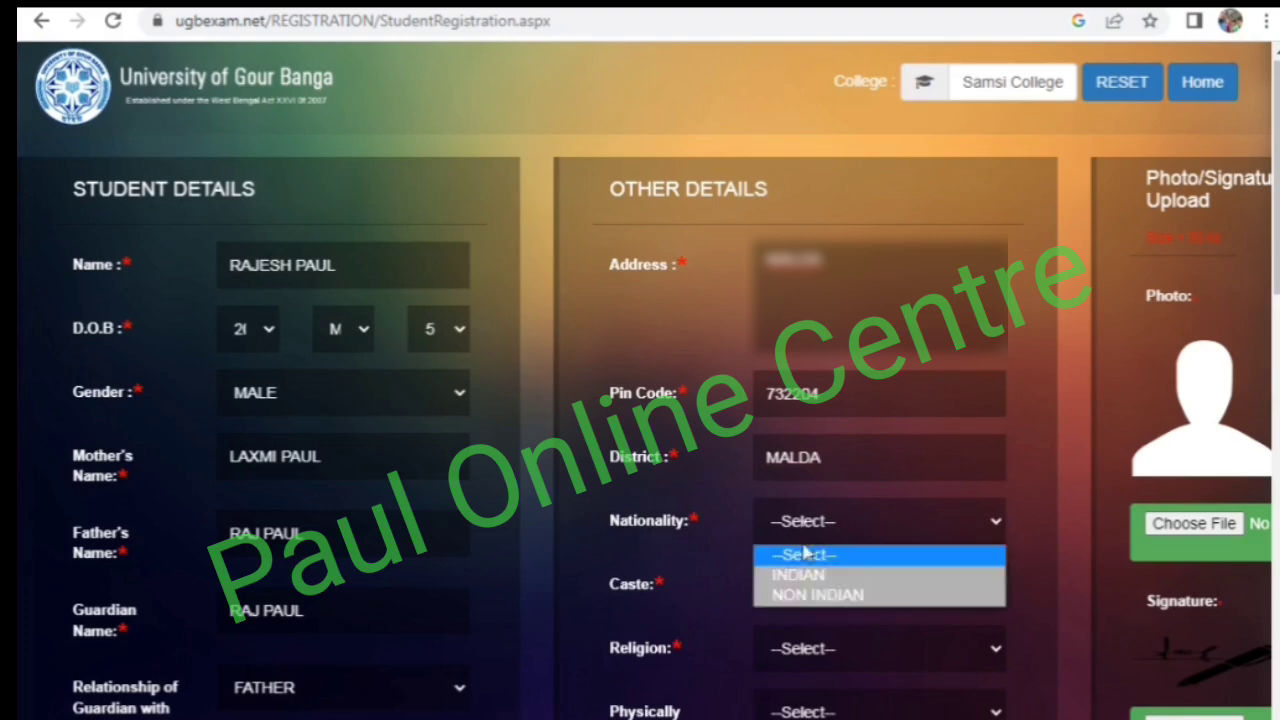
click(805, 573)
click(805, 585)
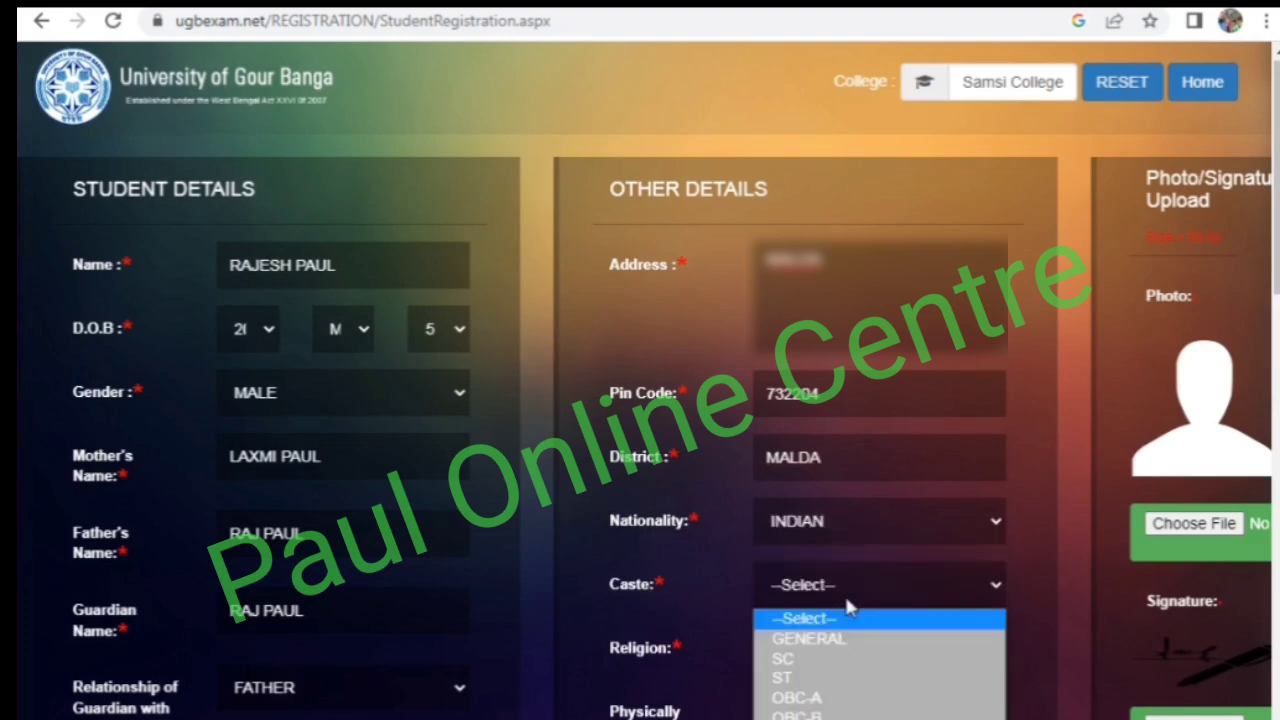
click(795, 637)
- Set the religion to HINDUISM and the physically handicapped option to NO
scroll(698, 558, down, 1)
scroll(677, 544, down, 2)
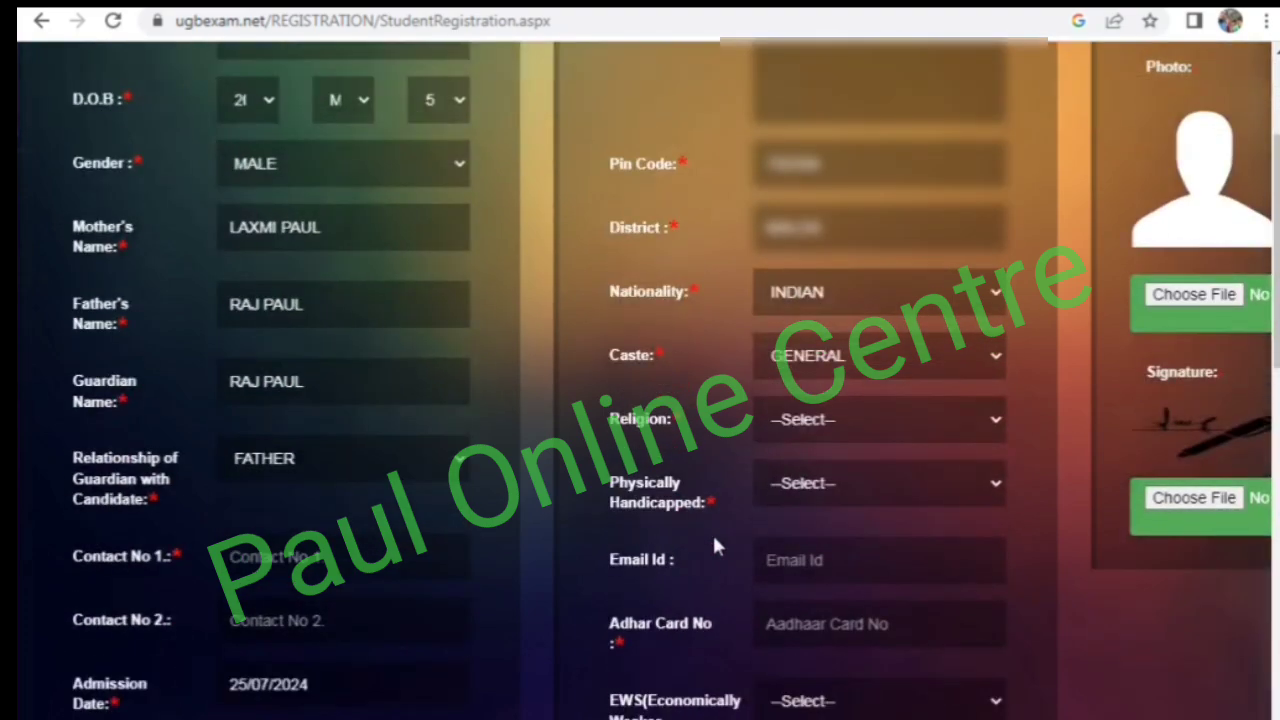
click(790, 430)
click(800, 473)
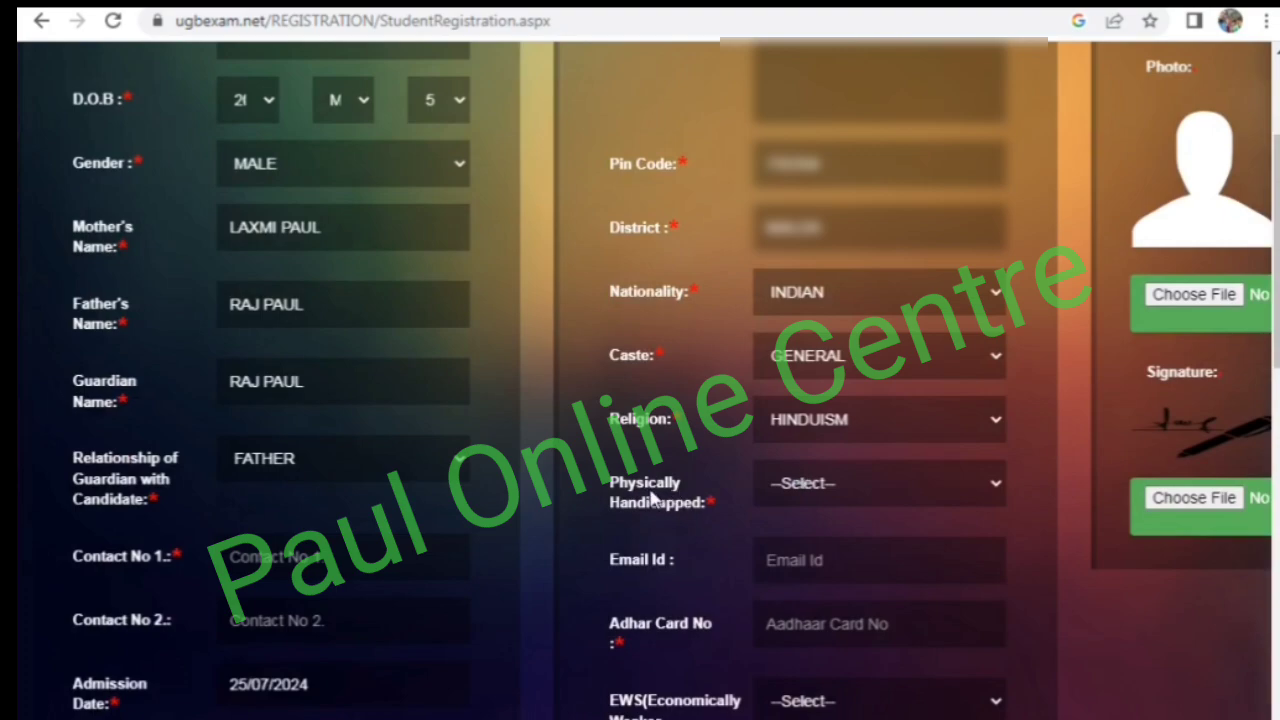
click(788, 497)
click(780, 535)
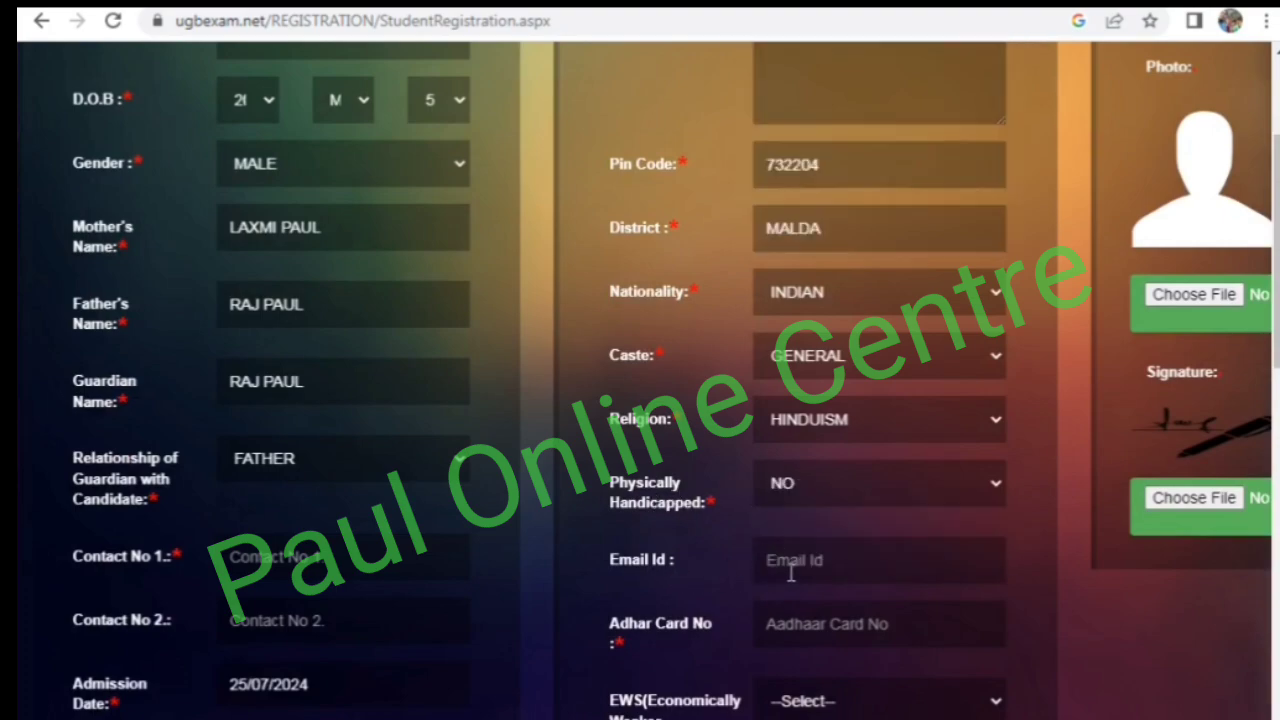
- Enter the candidate's Aadhaar card number and set EWS (Economically Weaker Section) to NO
click(822, 630)
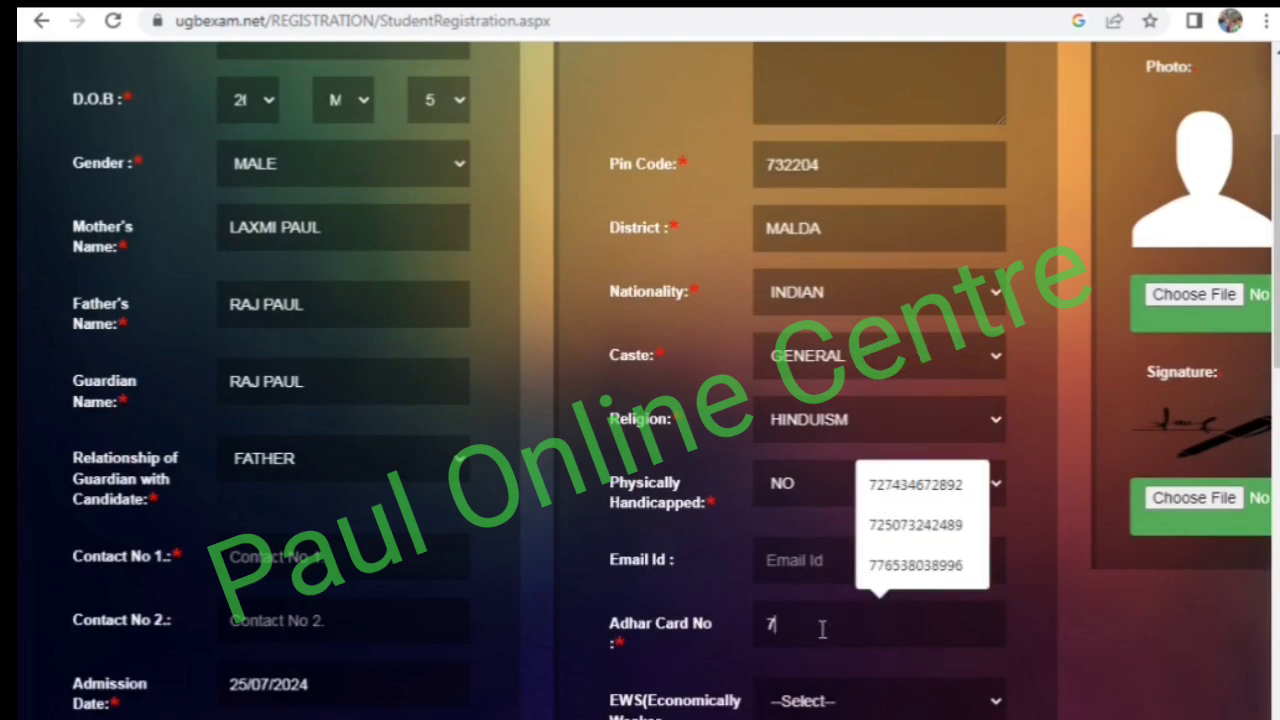
scroll(770, 645, down, 1)
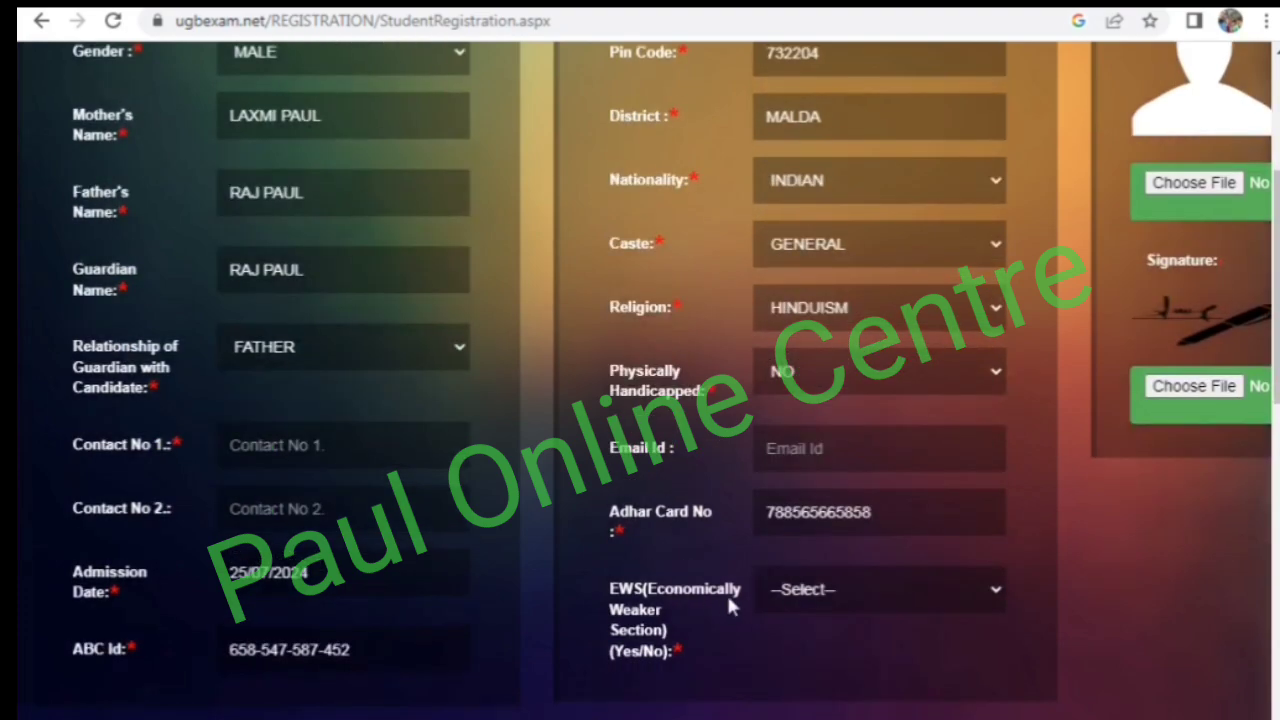
click(782, 590)
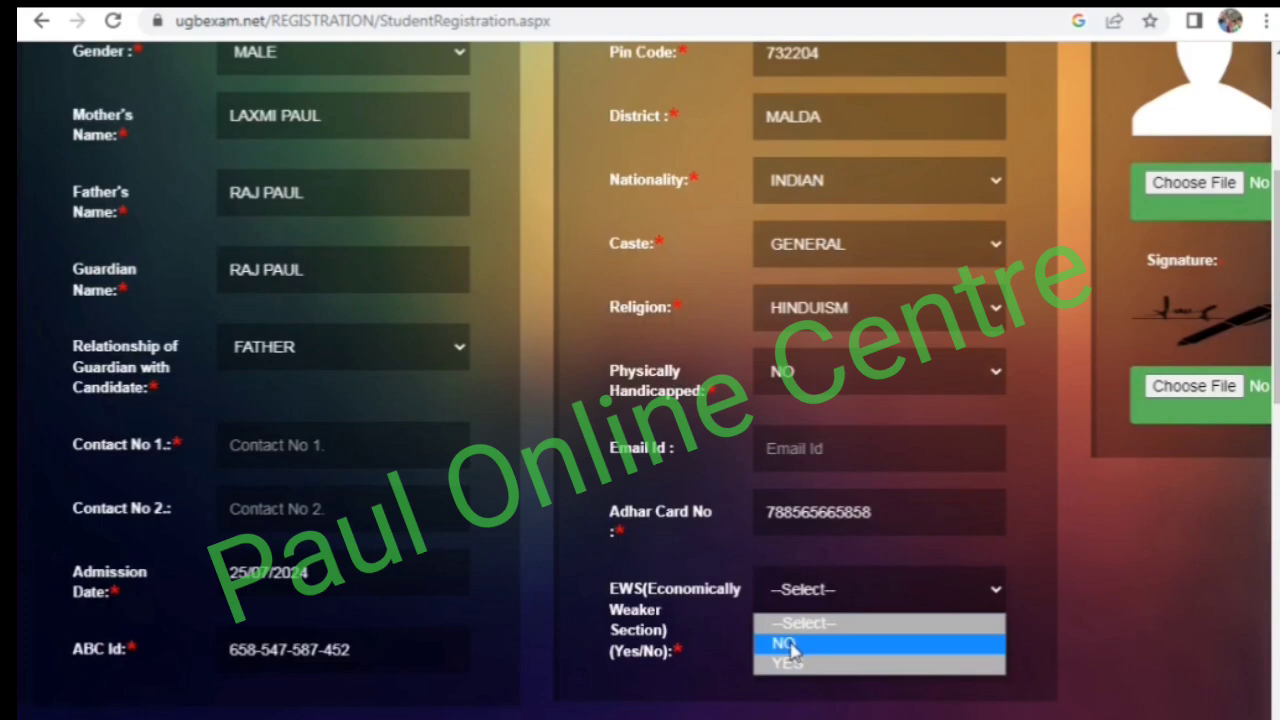
click(786, 644)
- Enter H.S as the name of the previous qualifying examination and 2024 as its year of passing
scroll(974, 443, up, 3)
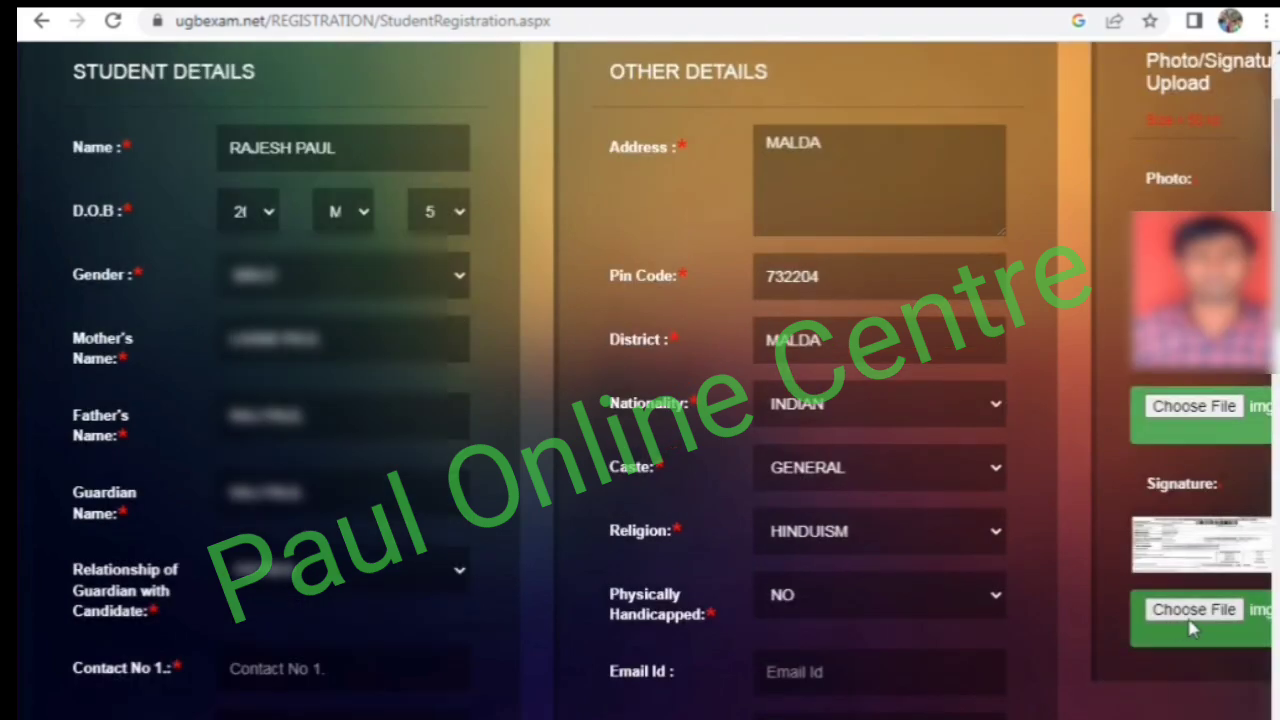
scroll(151, 398, down, 7)
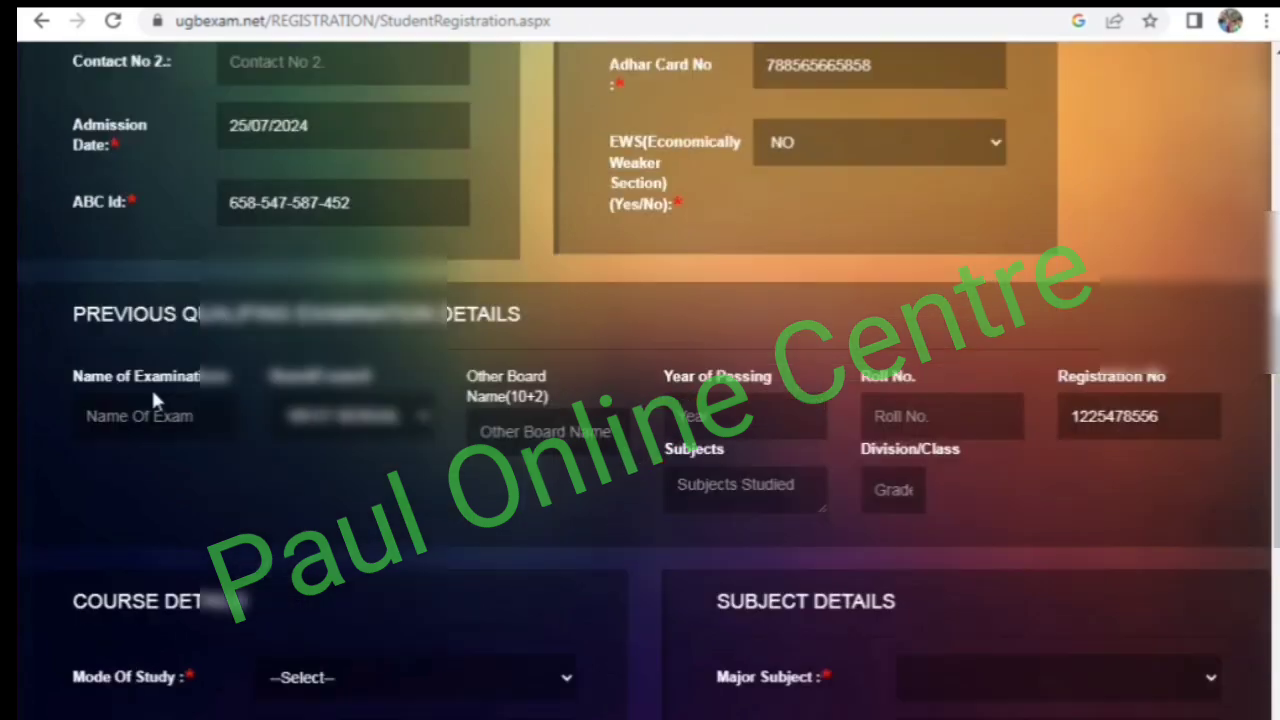
scroll(153, 397, down, 2)
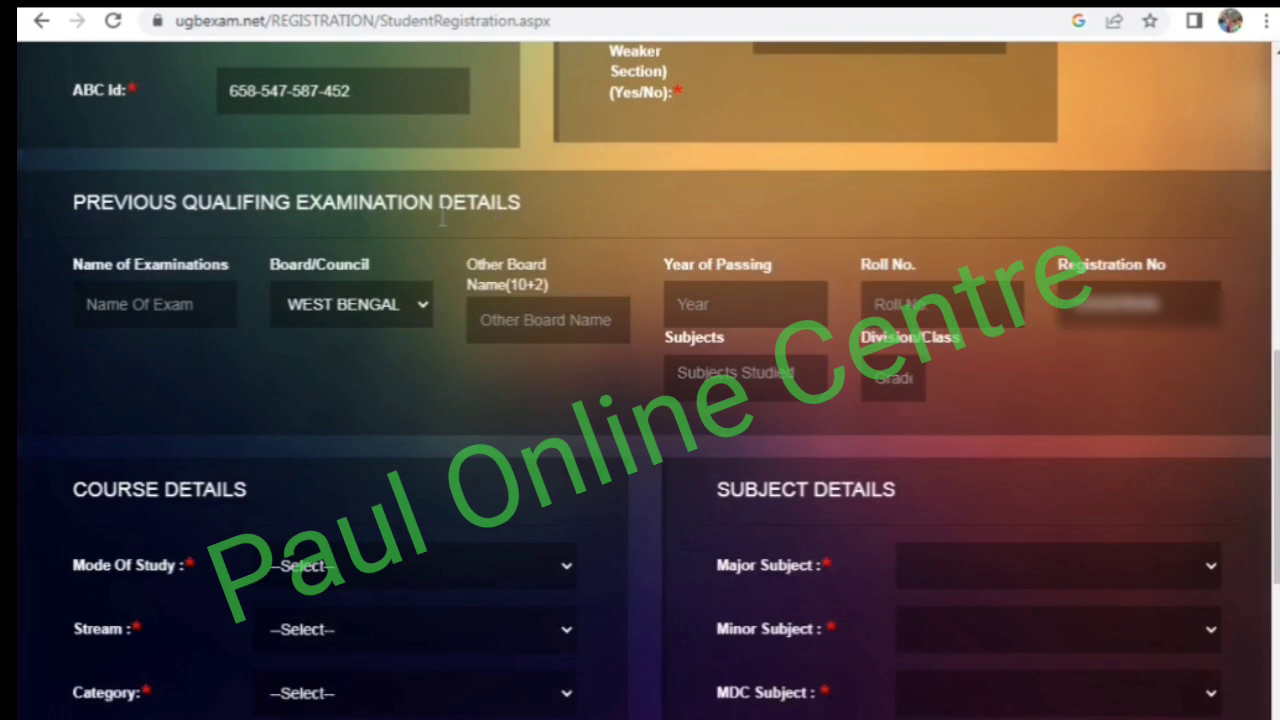
click(143, 302)
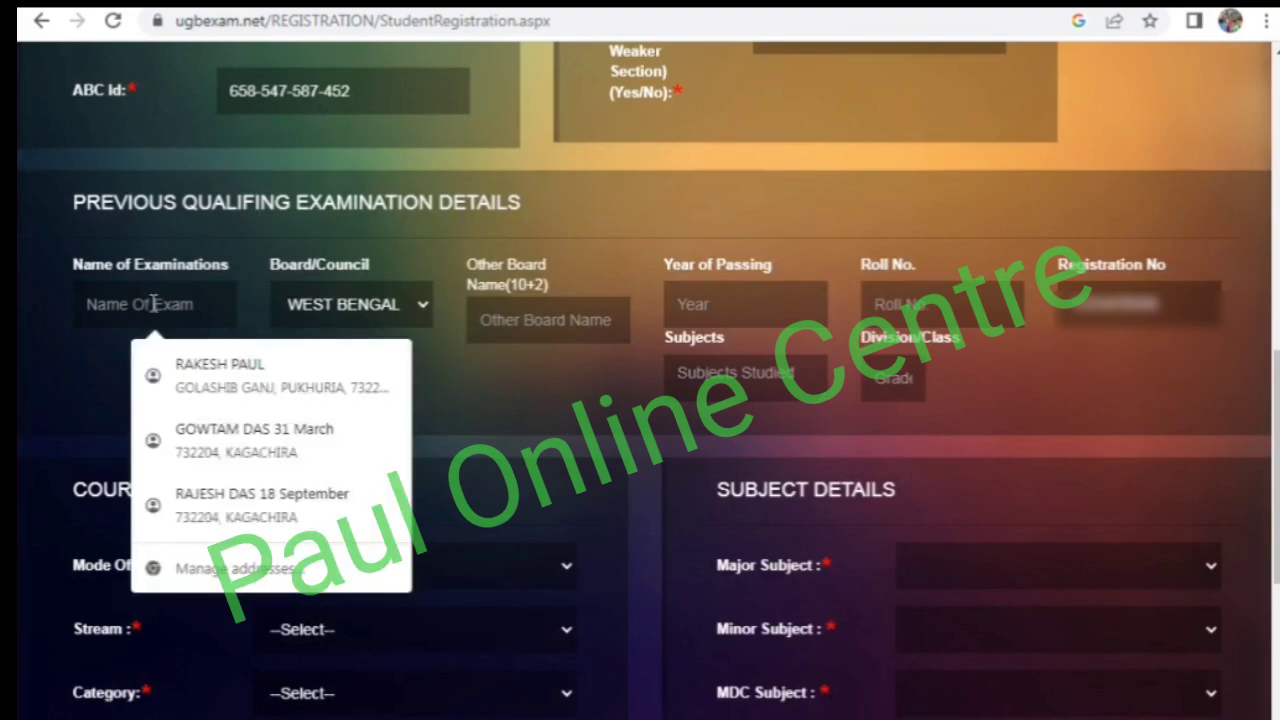
text(H.)
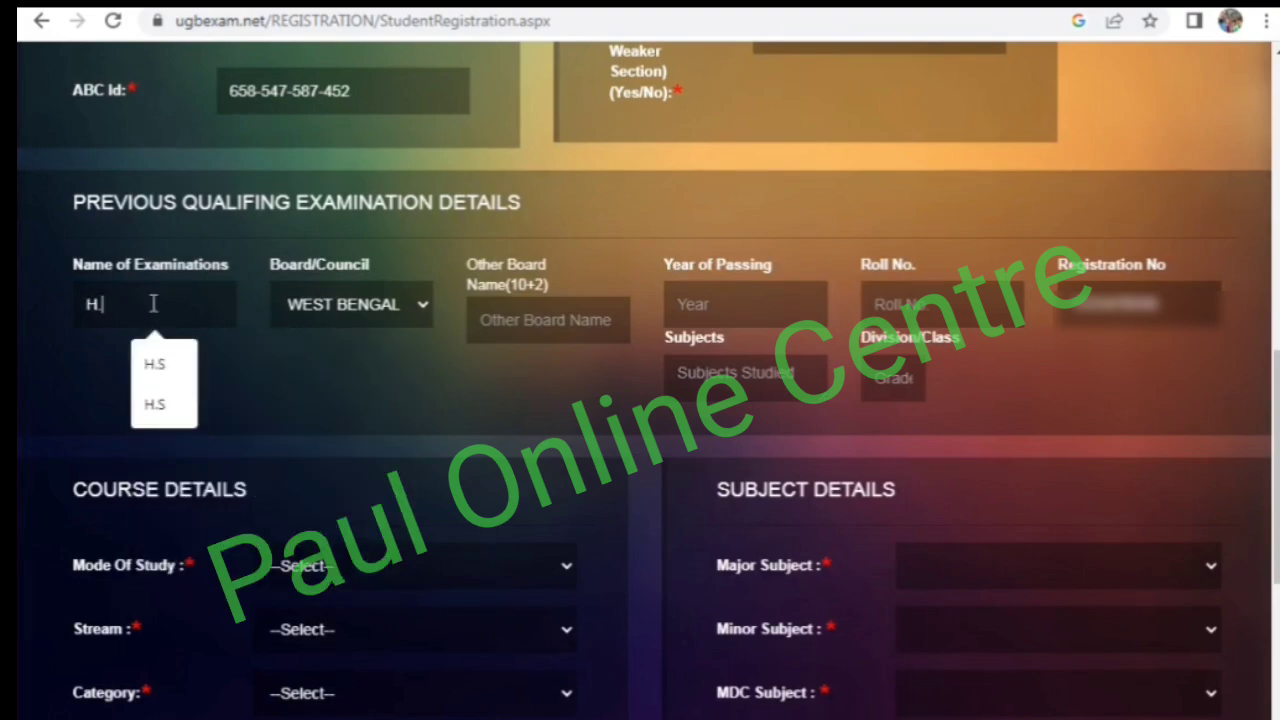
text(S)
click(211, 221)
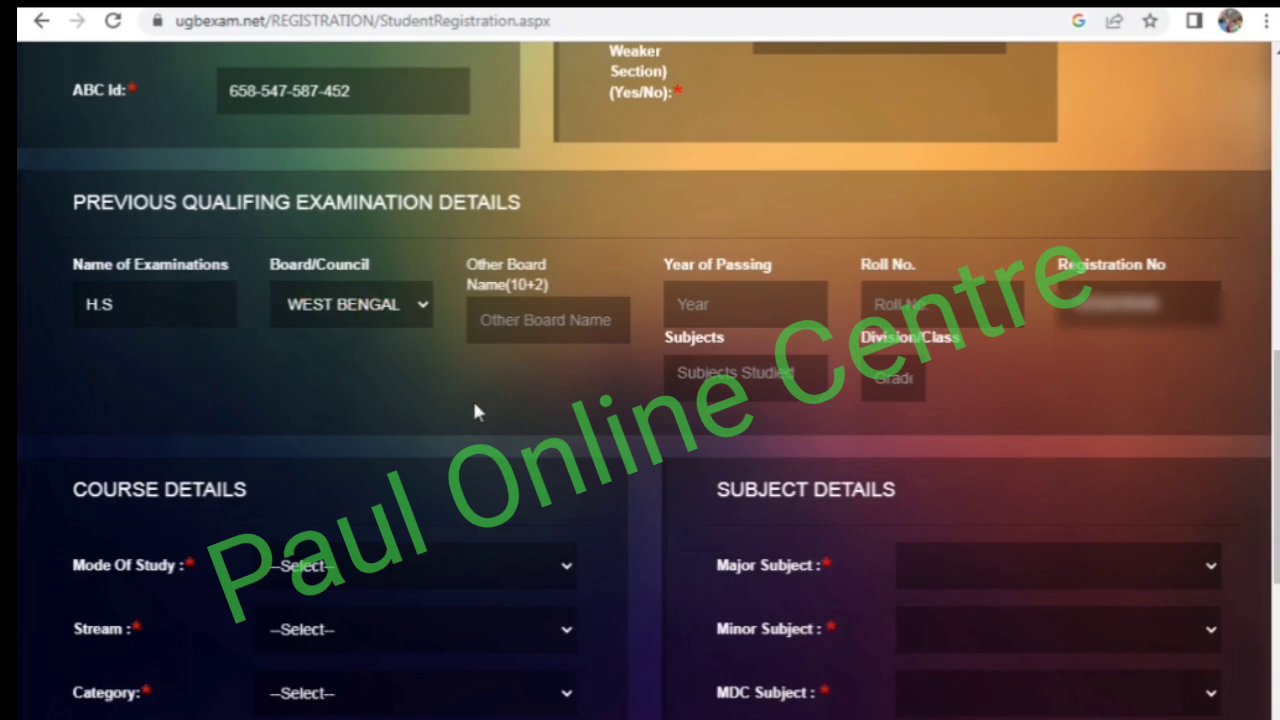
click(690, 300)
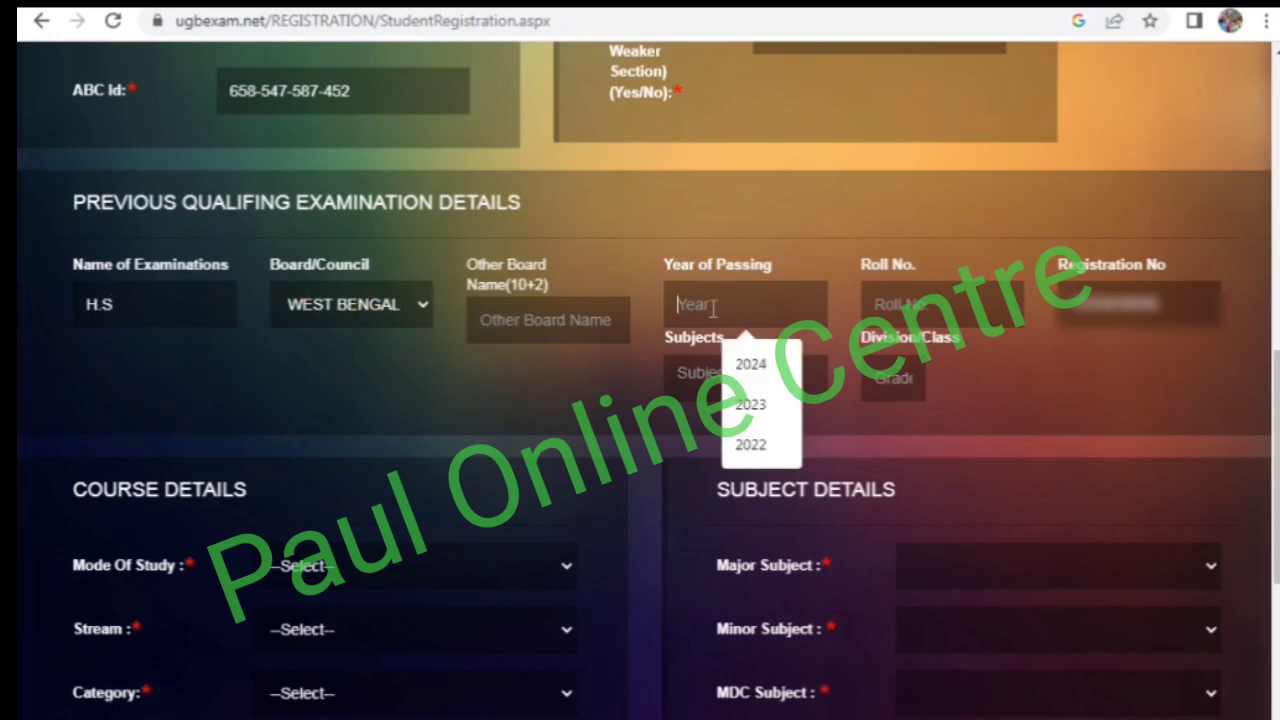
click(755, 365)
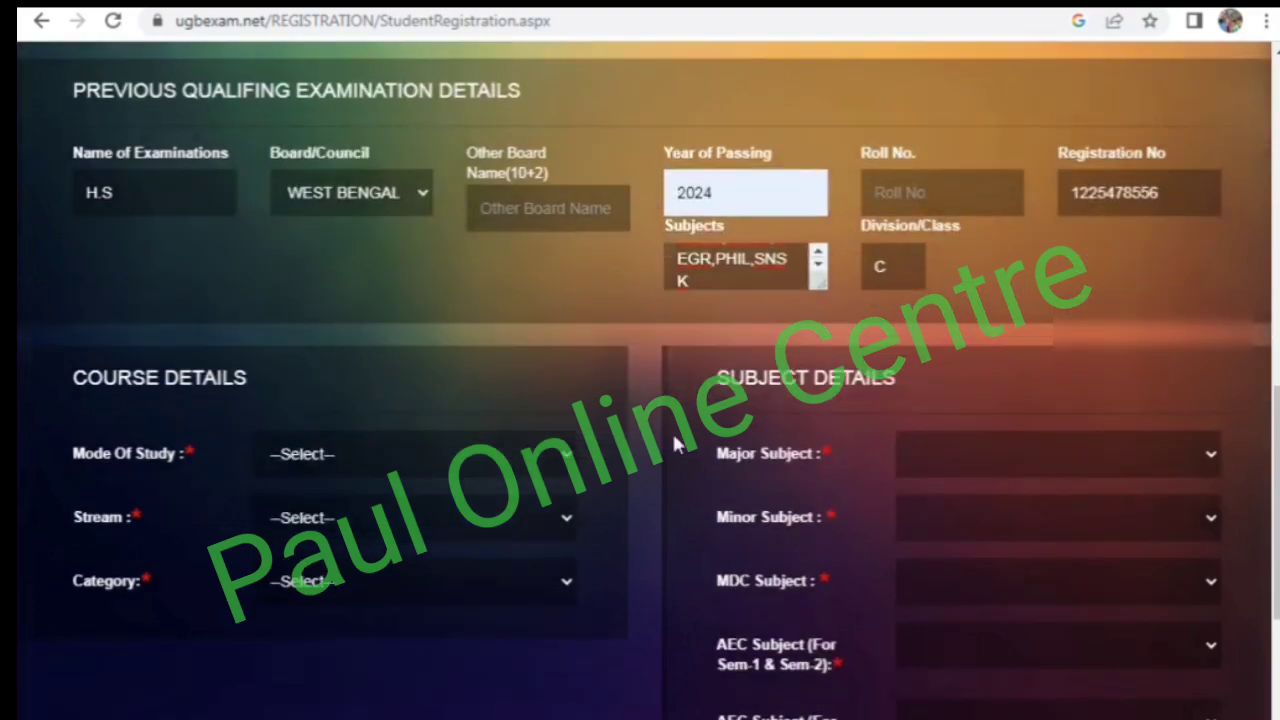
- Fill in the course details with Regular UG as mode of study, ARTS as stream and UG Courses as category
scroll(677, 443, down, 2)
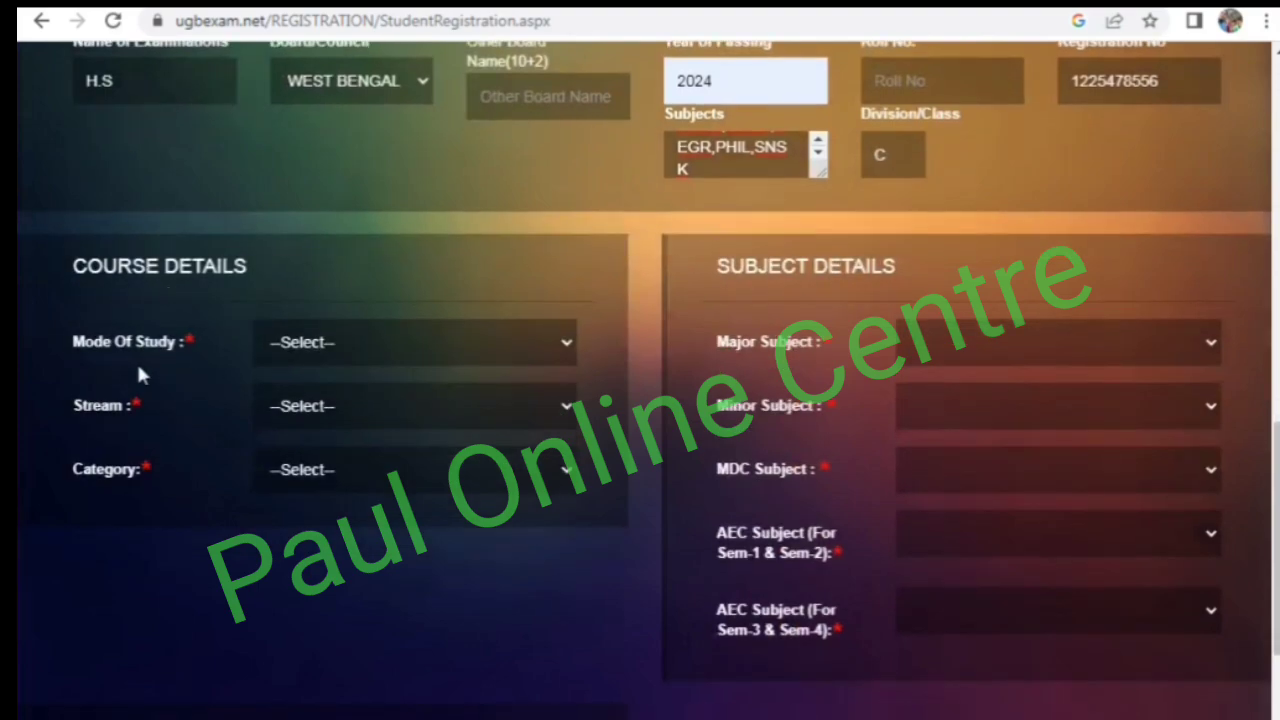
click(279, 345)
click(310, 397)
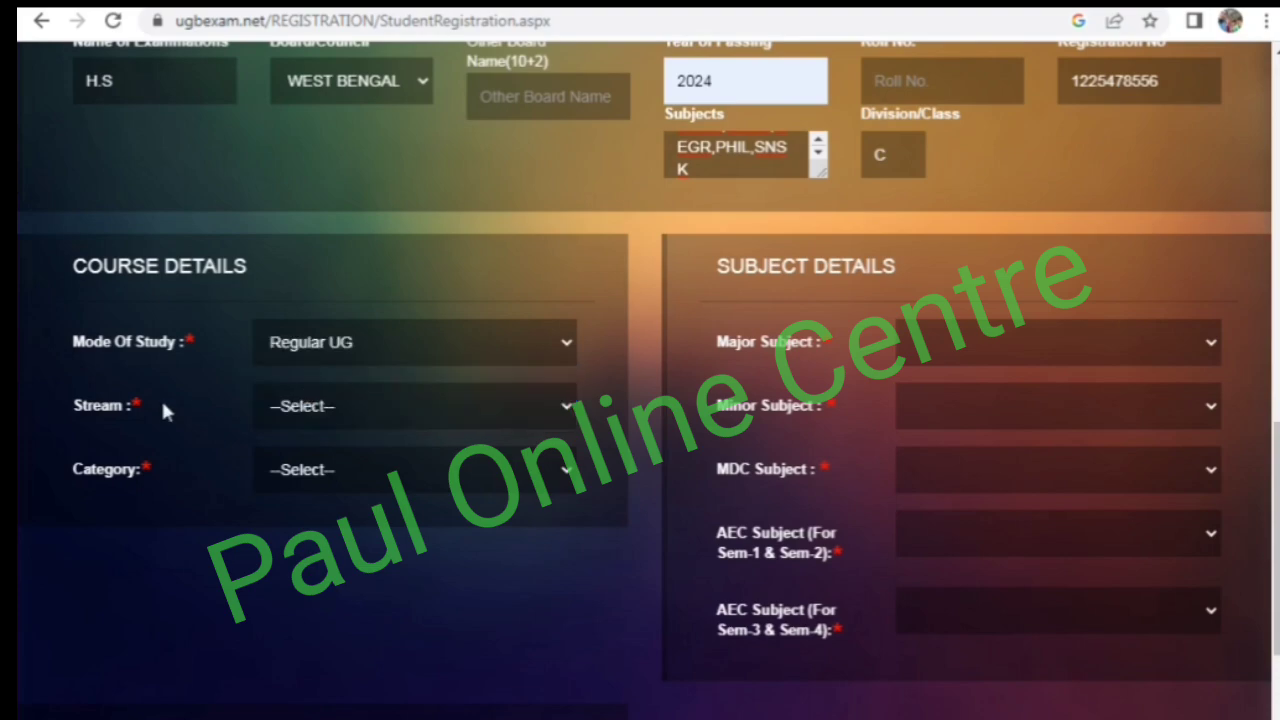
click(306, 406)
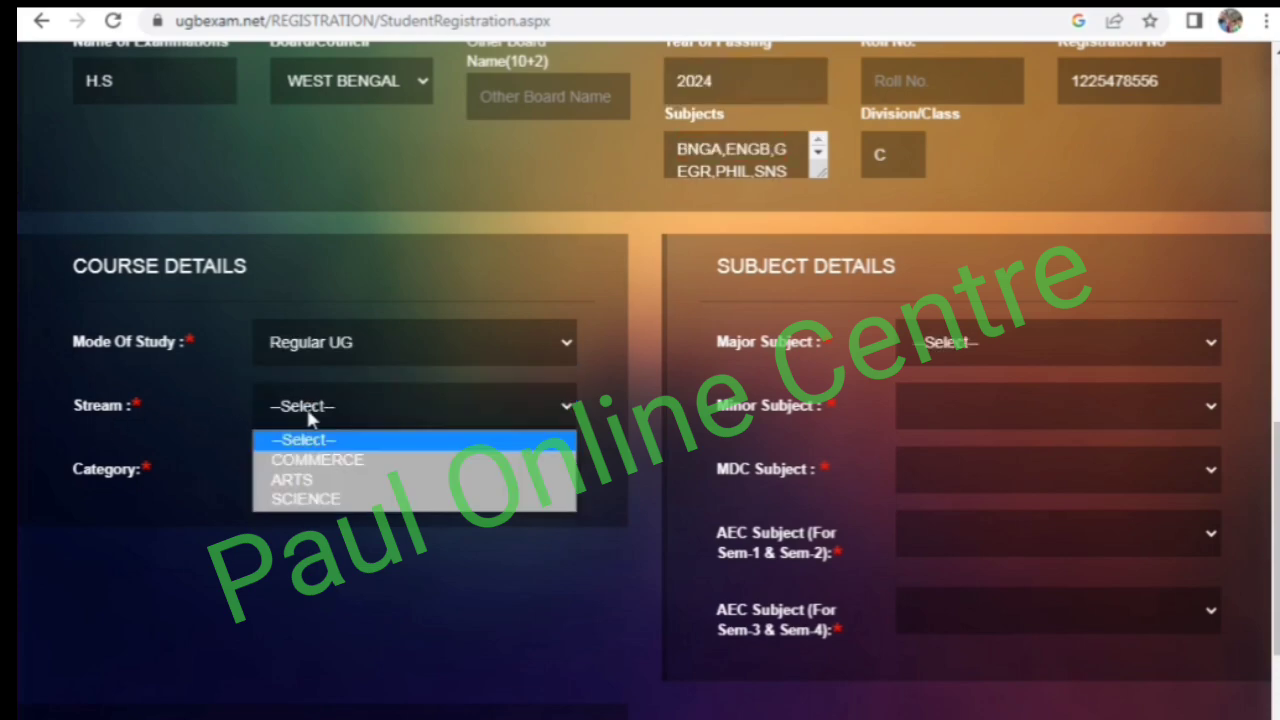
click(318, 482)
click(318, 482)
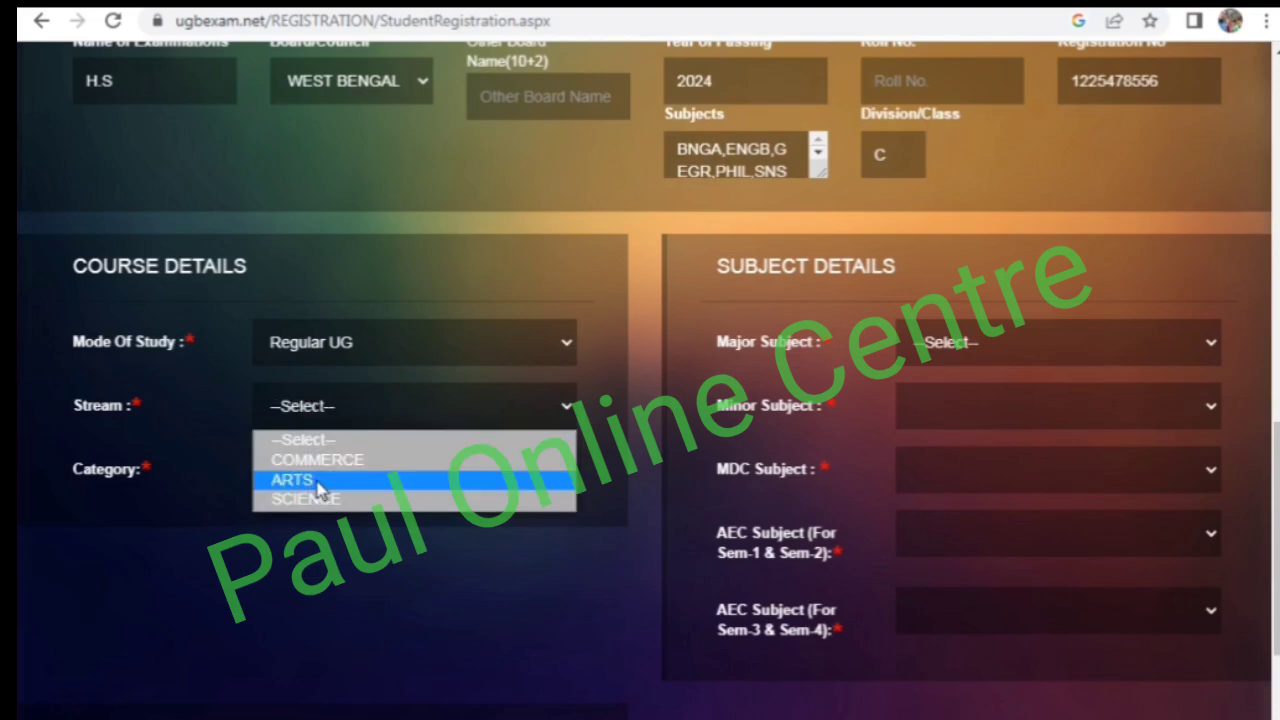
click(318, 482)
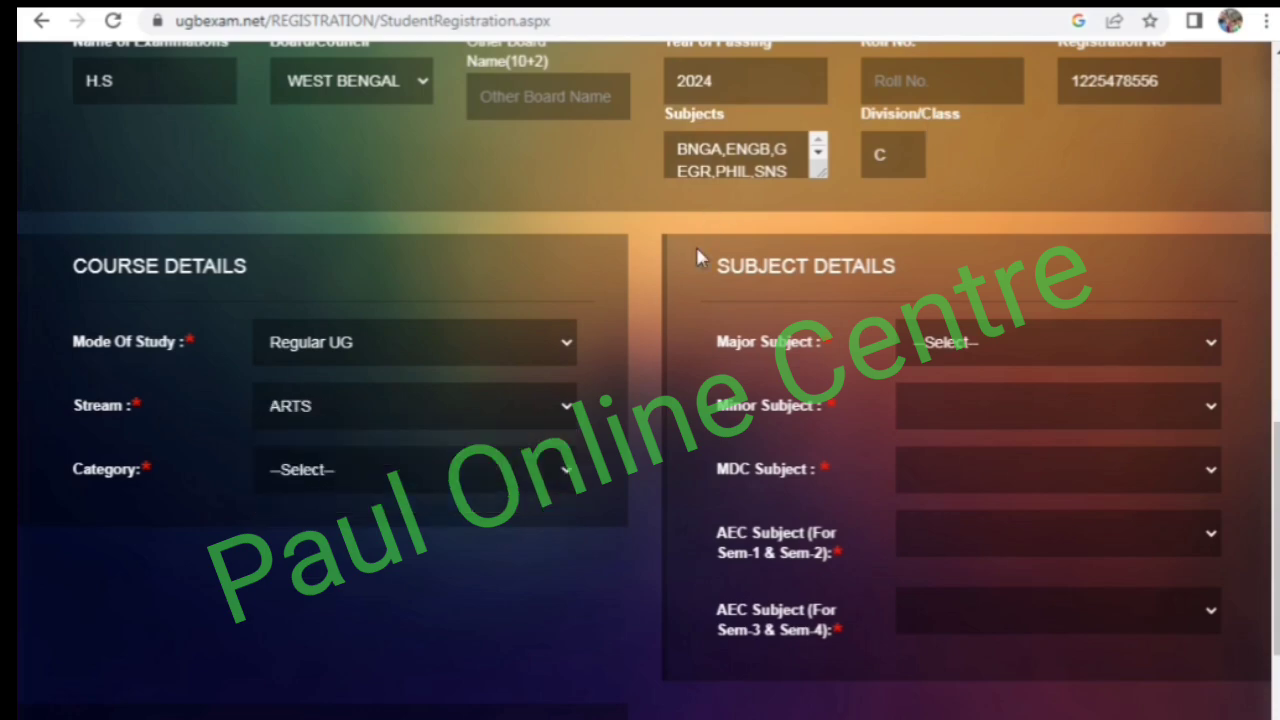
click(330, 470)
click(325, 524)
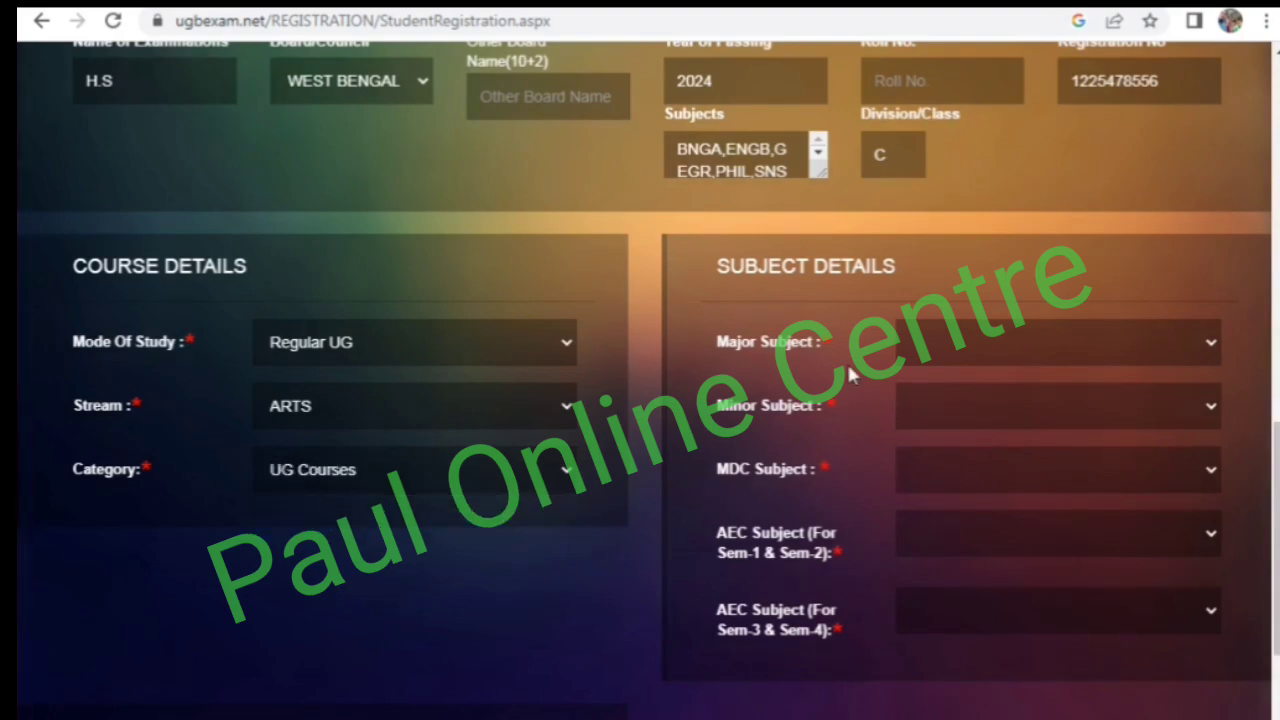
- Set the major subject to Philosophy (Major)(PHIMJ) in the subject details
click(920, 355)
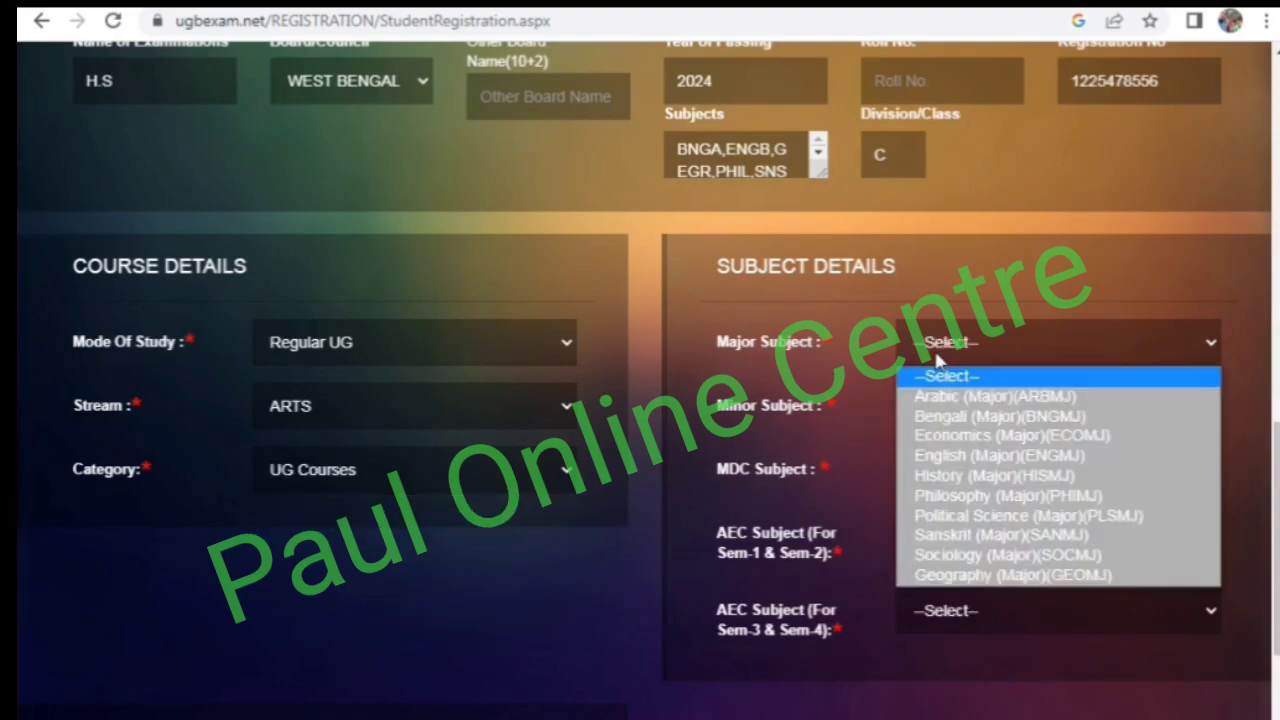
click(988, 497)
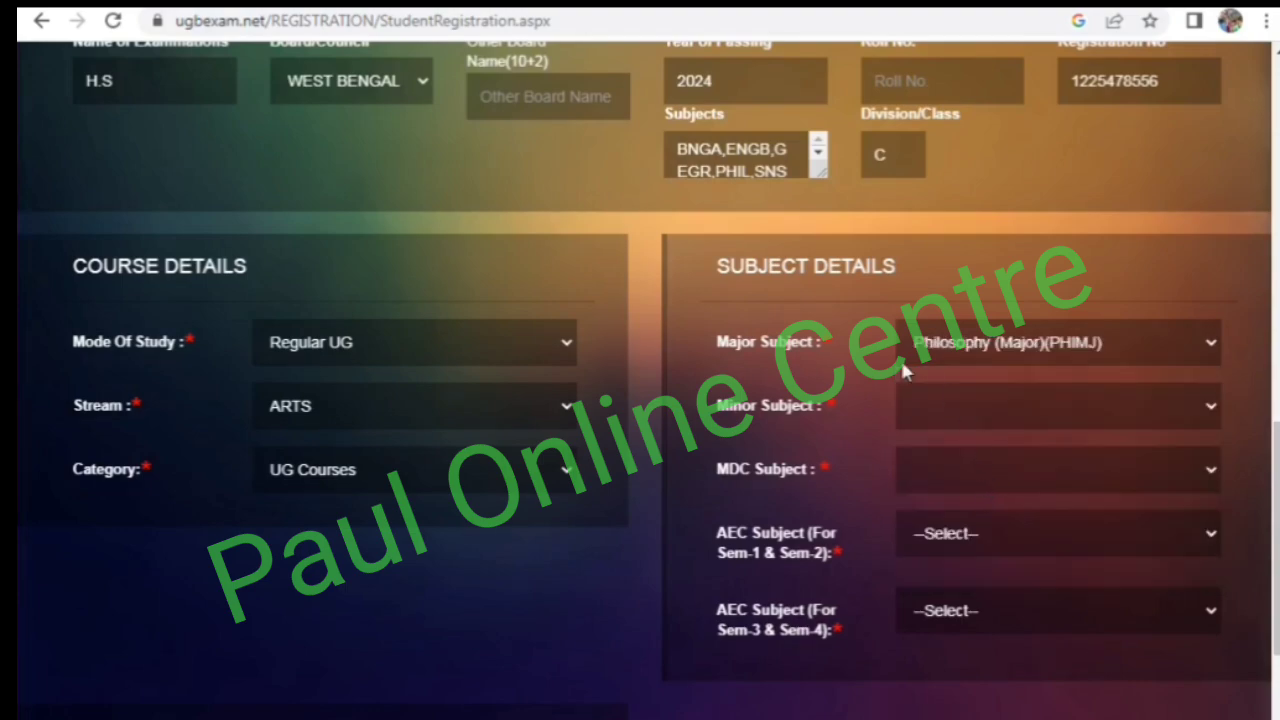
click(958, 346)
click(960, 353)
- Set the minor subject to English (Minor)(ENGMN) and the MDC subject to Sociology (MDC)(SOCMD)
click(939, 410)
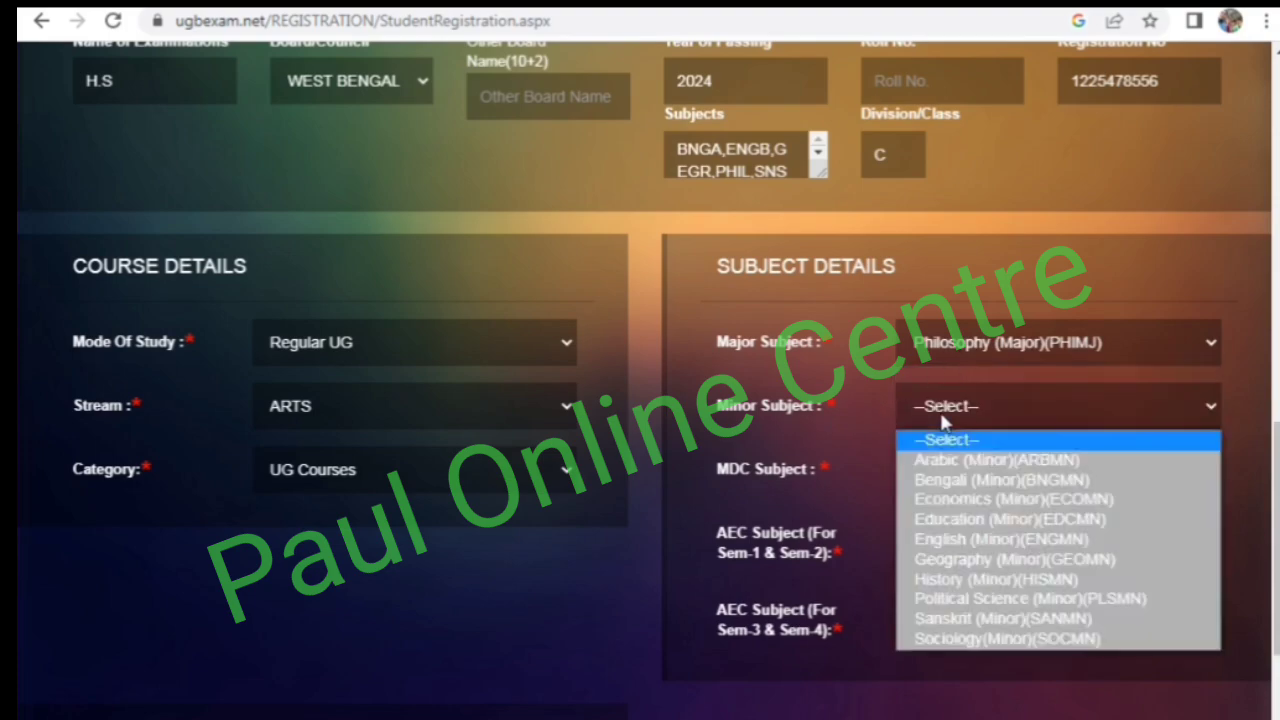
click(972, 520)
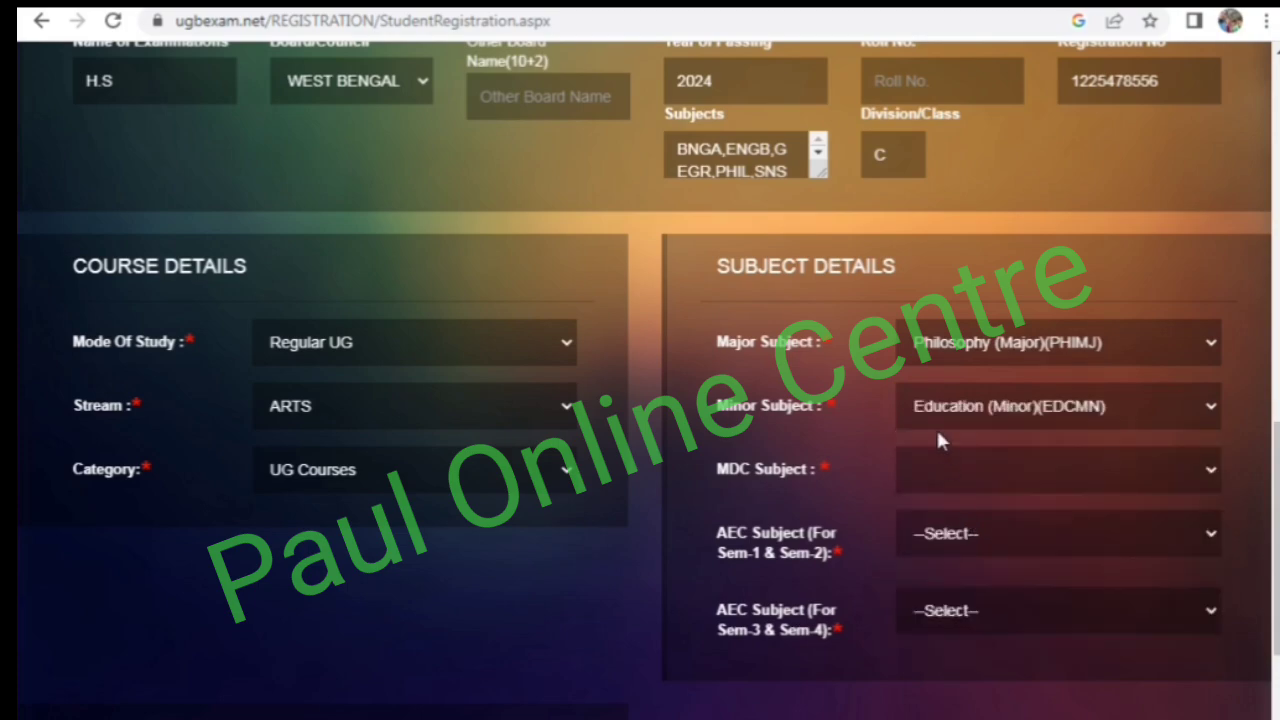
click(957, 408)
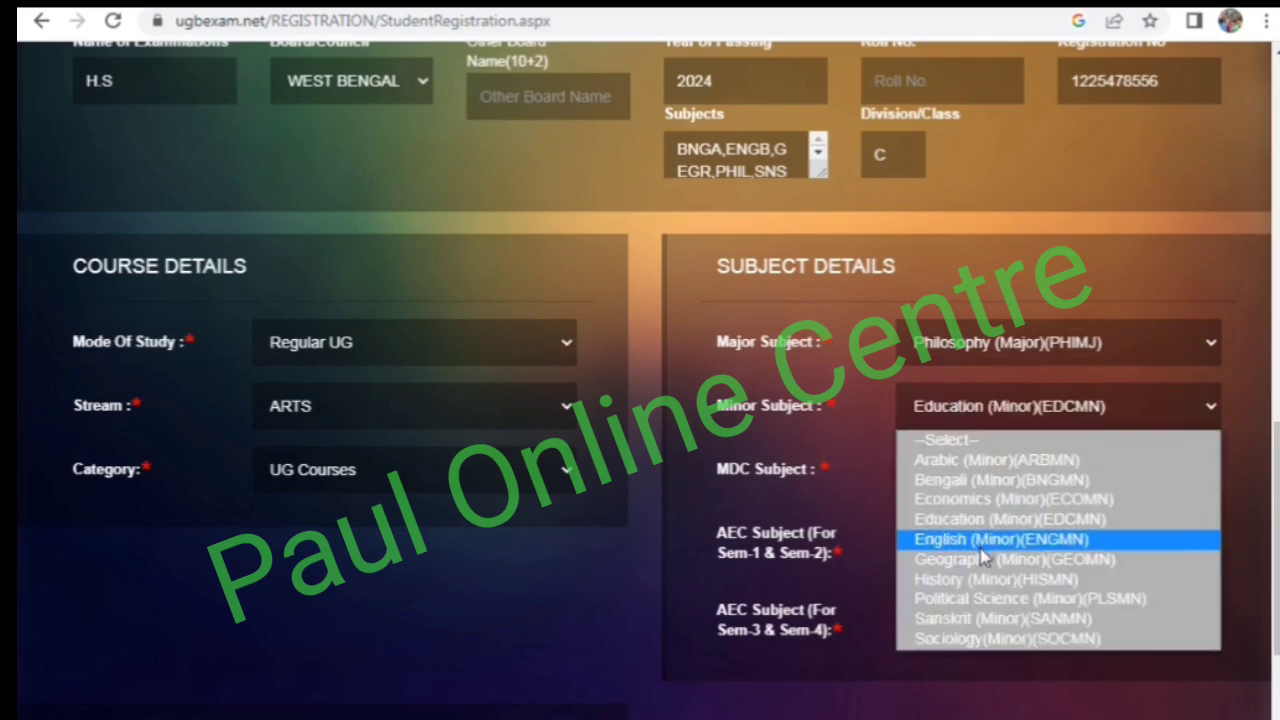
click(980, 534)
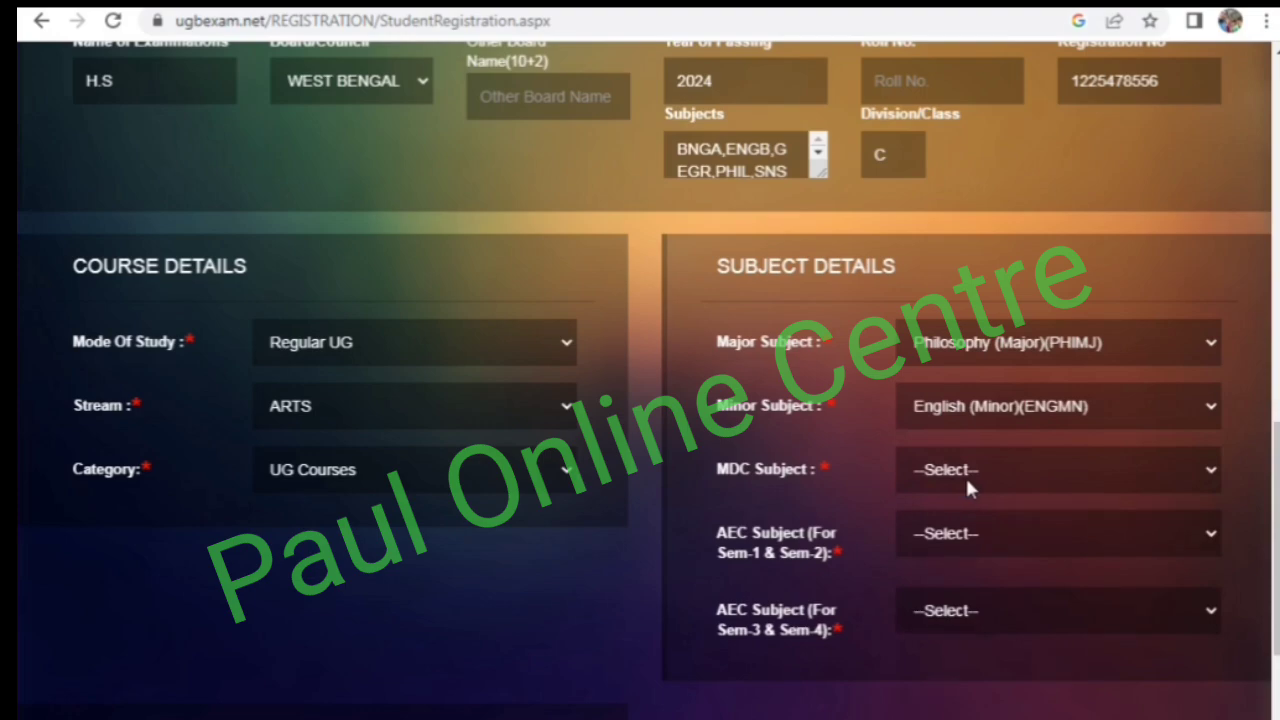
click(965, 480)
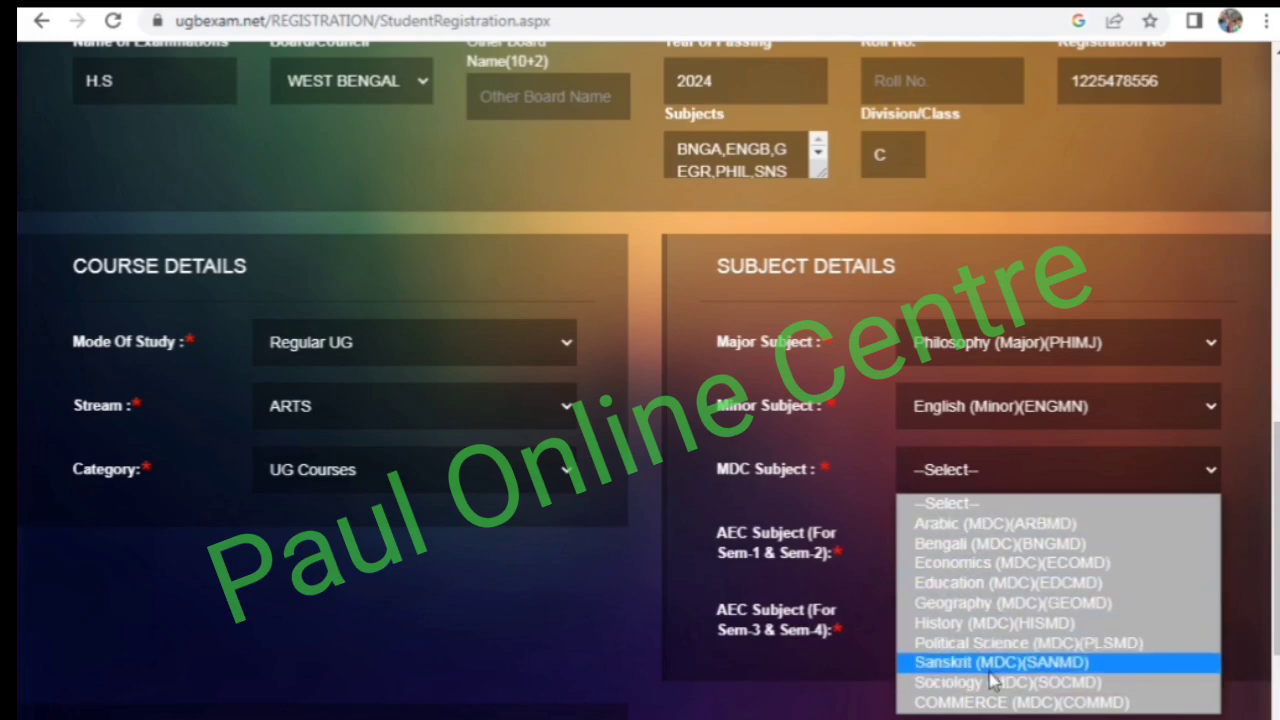
click(994, 684)
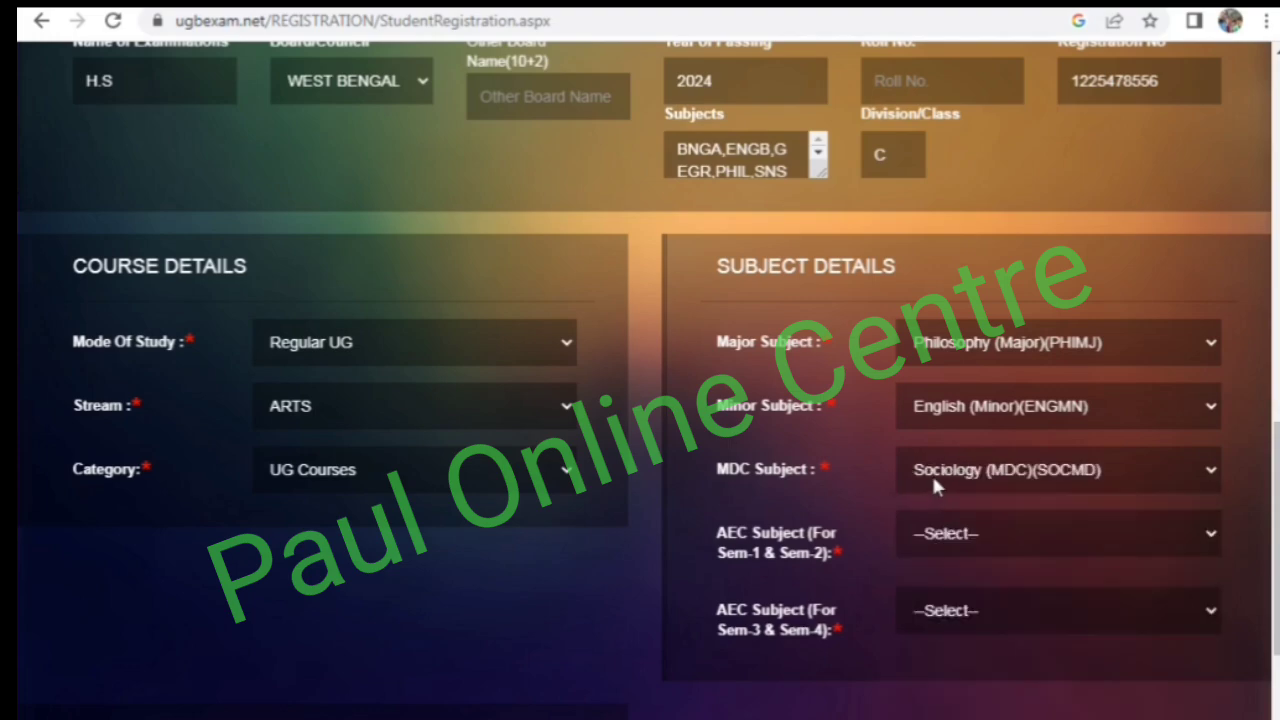
- Set the AEC subject to Bengali (MIL) for Sem-1 and Sem-2 and to English (MIL) for Sem-3 and Sem-4
click(934, 538)
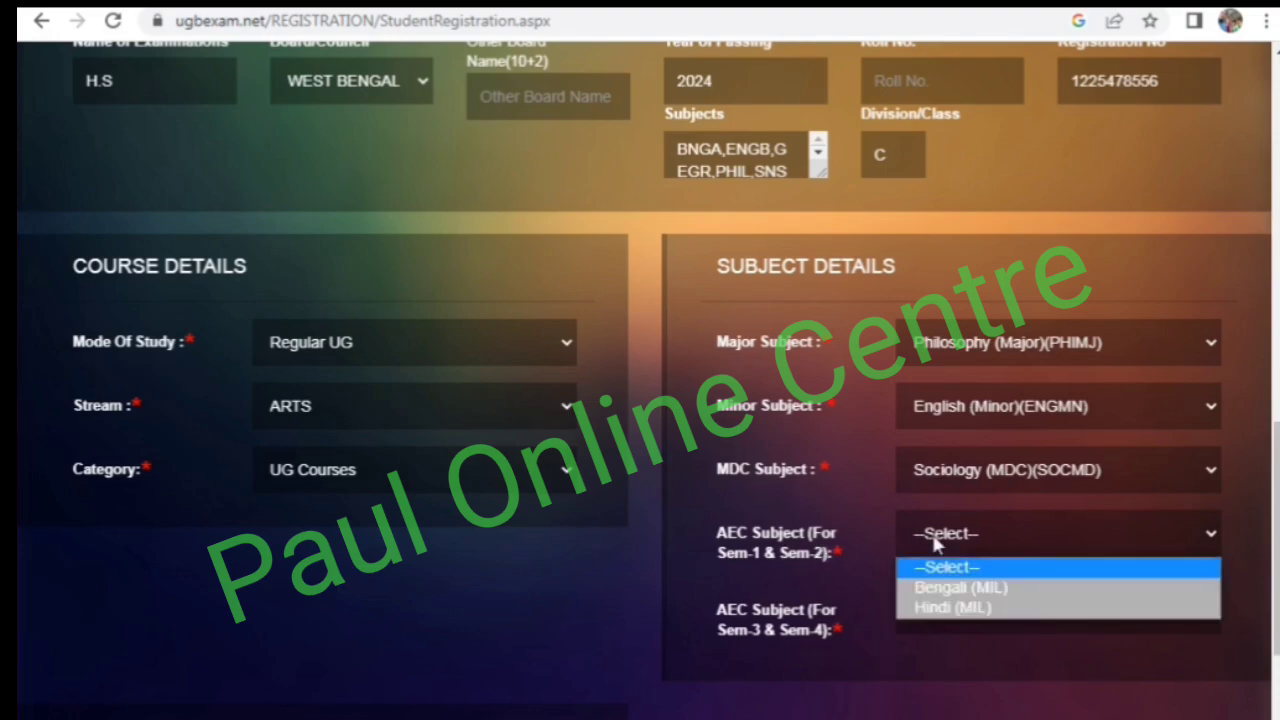
click(818, 556)
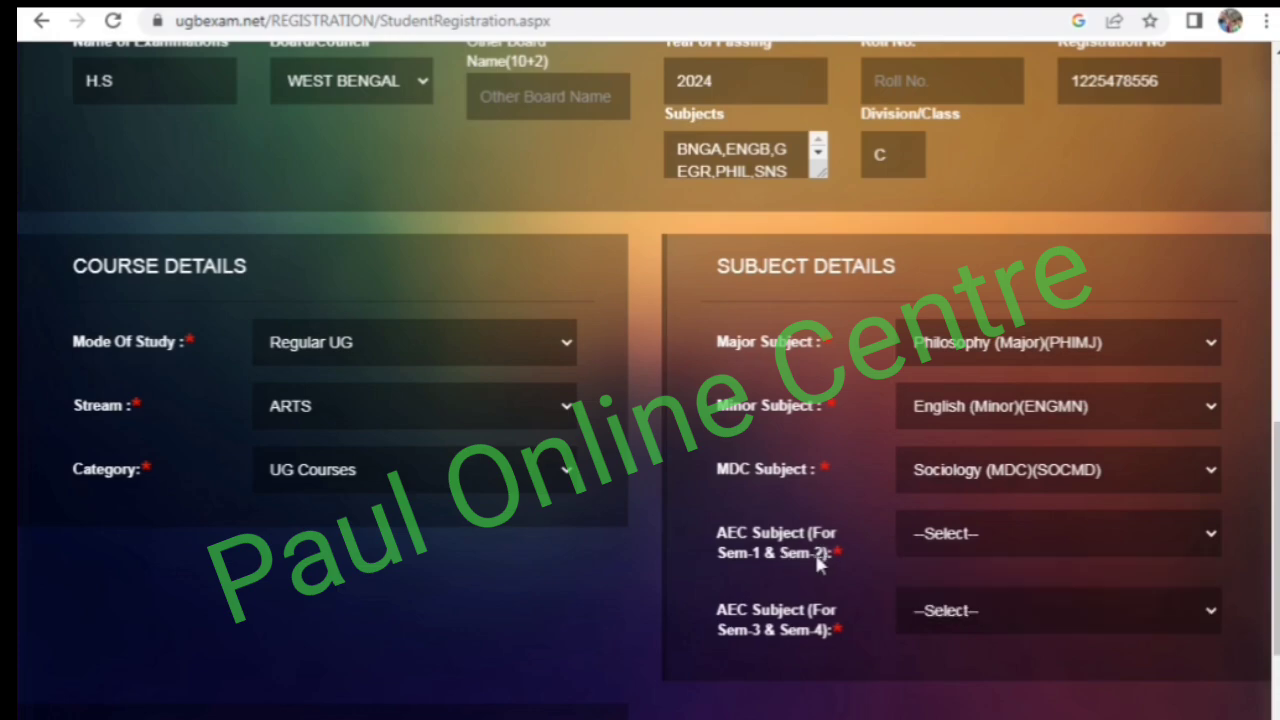
click(930, 534)
click(946, 588)
click(940, 620)
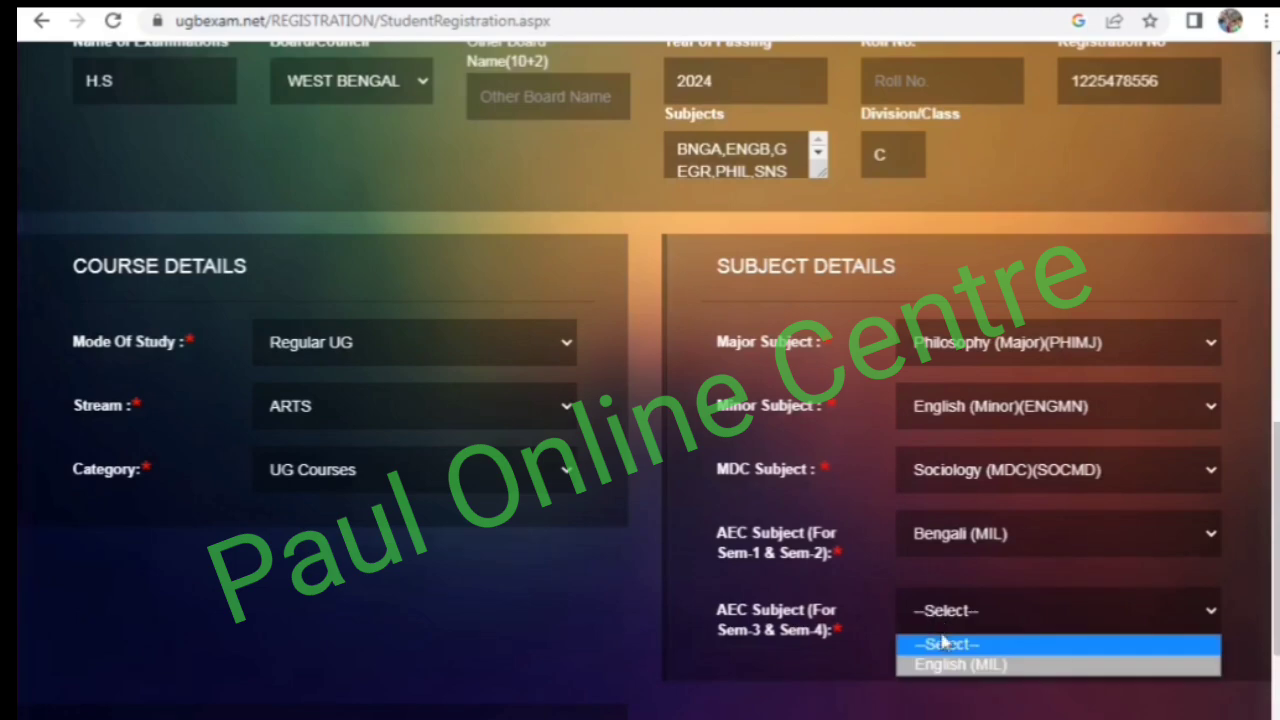
click(948, 666)
scroll(860, 600, down, 1)
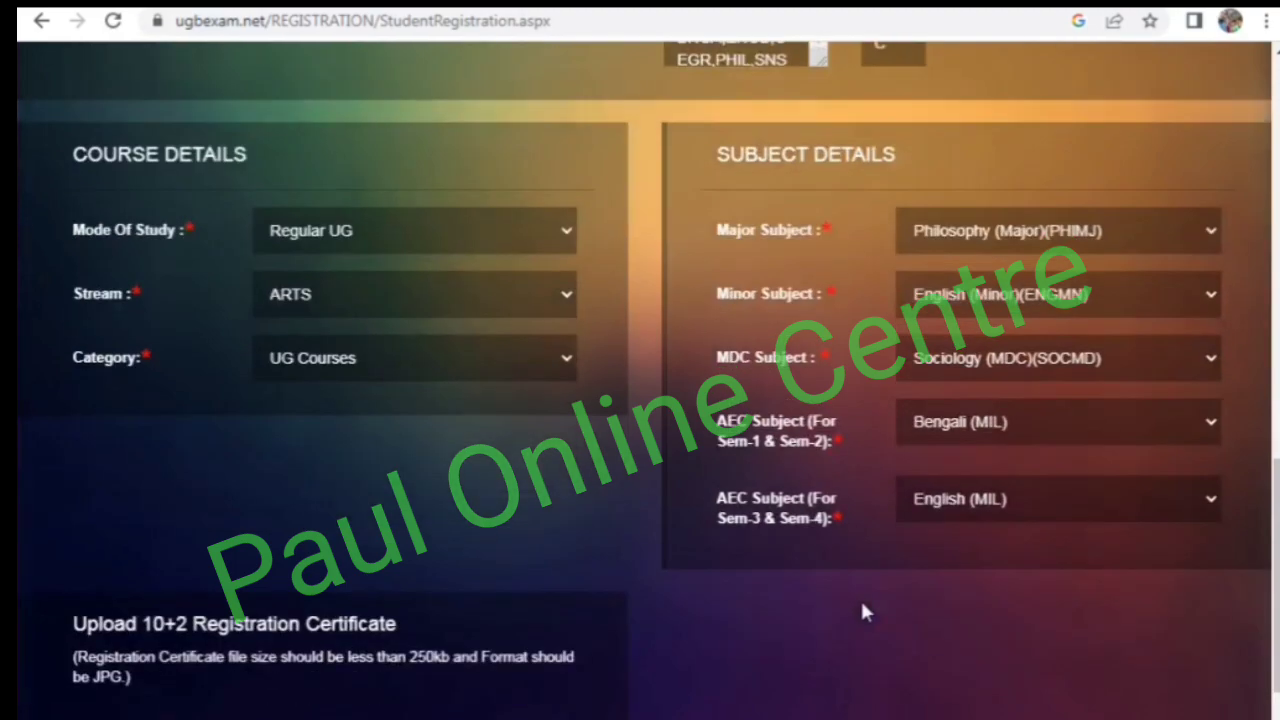
scroll(862, 571, up, 1)
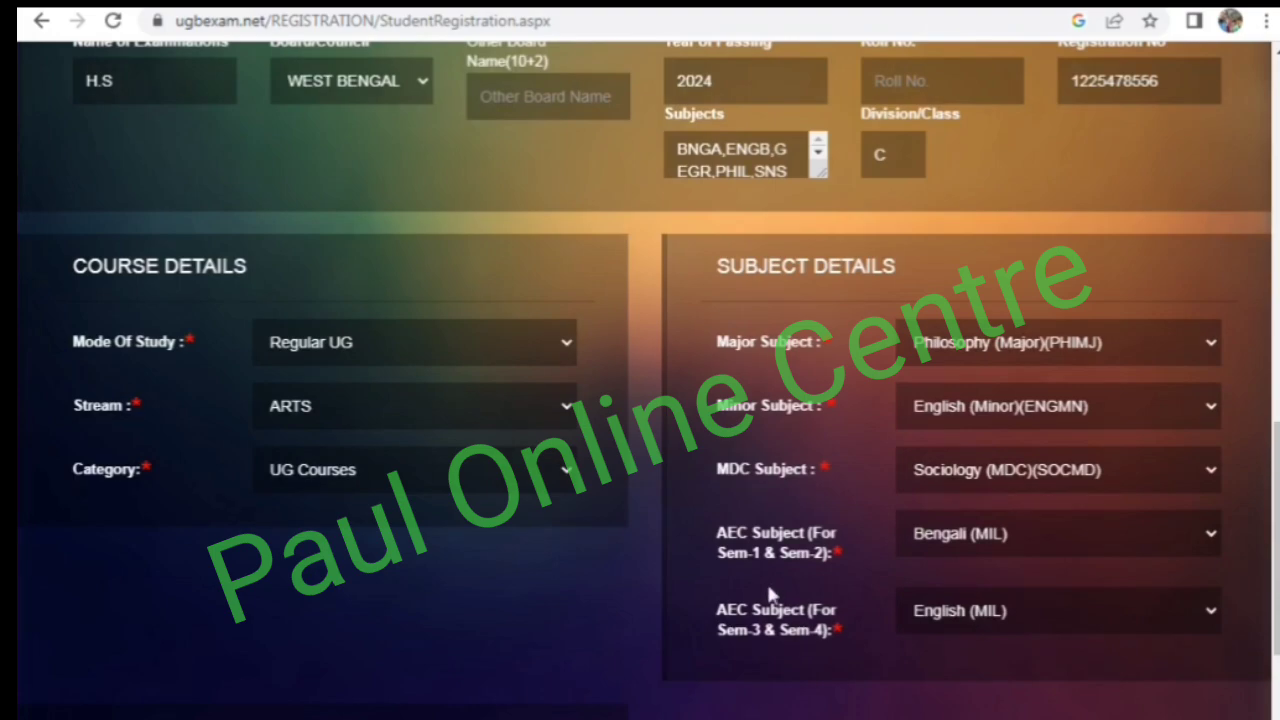
scroll(800, 575, down, 2)
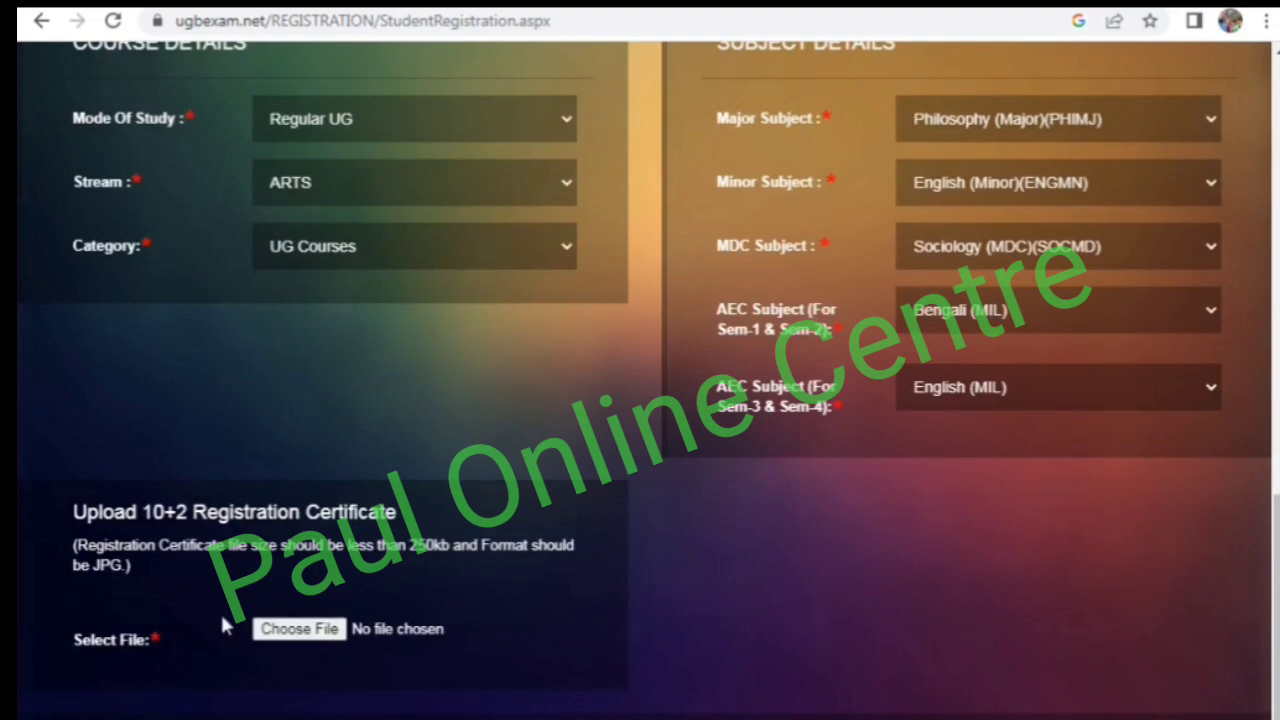
- Attach imresizer-1721627130067.jpg as the 10+2 registration certificate and submit the registration form, confirming the submission
click(299, 628)
scroll(611, 700, down, 1)
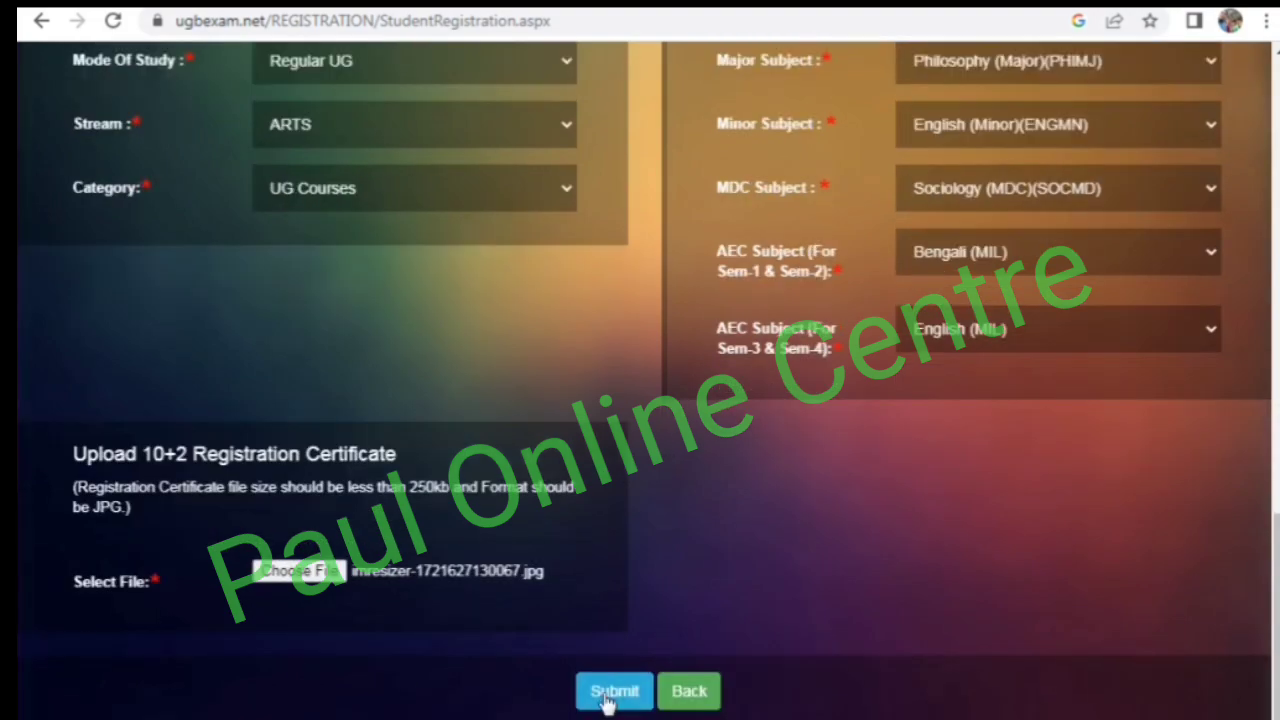
click(611, 700)
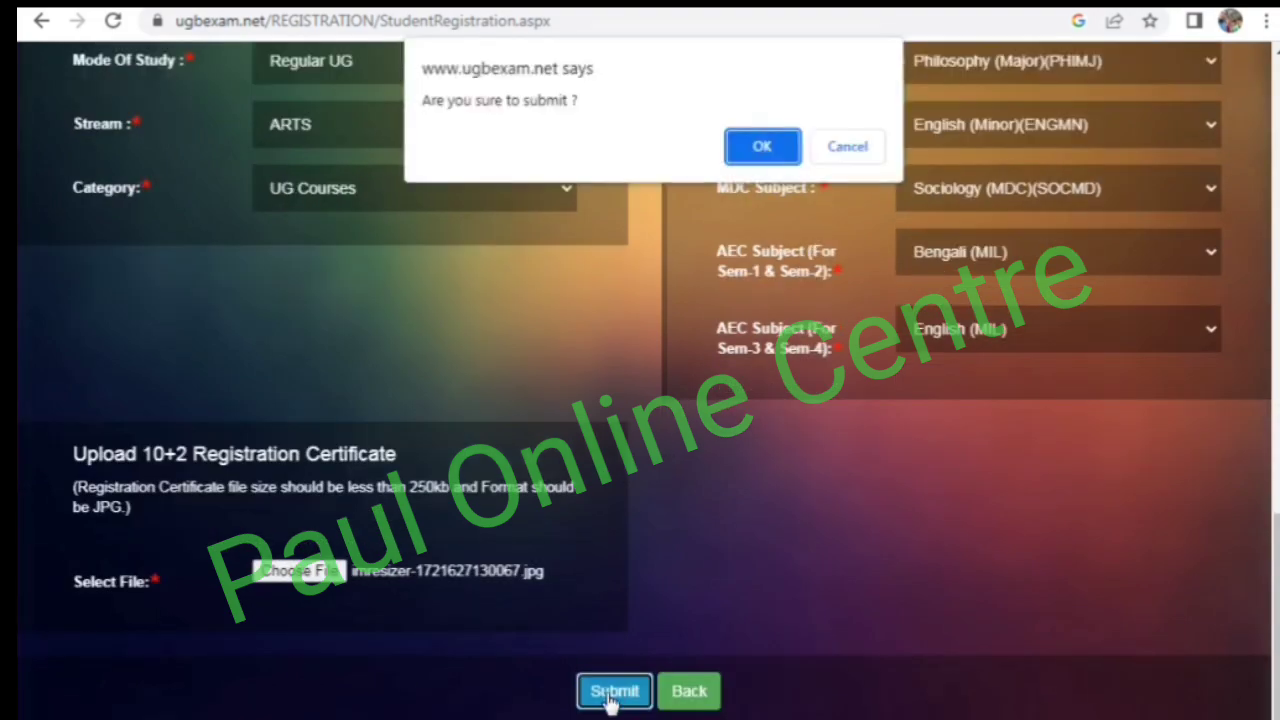
click(758, 154)
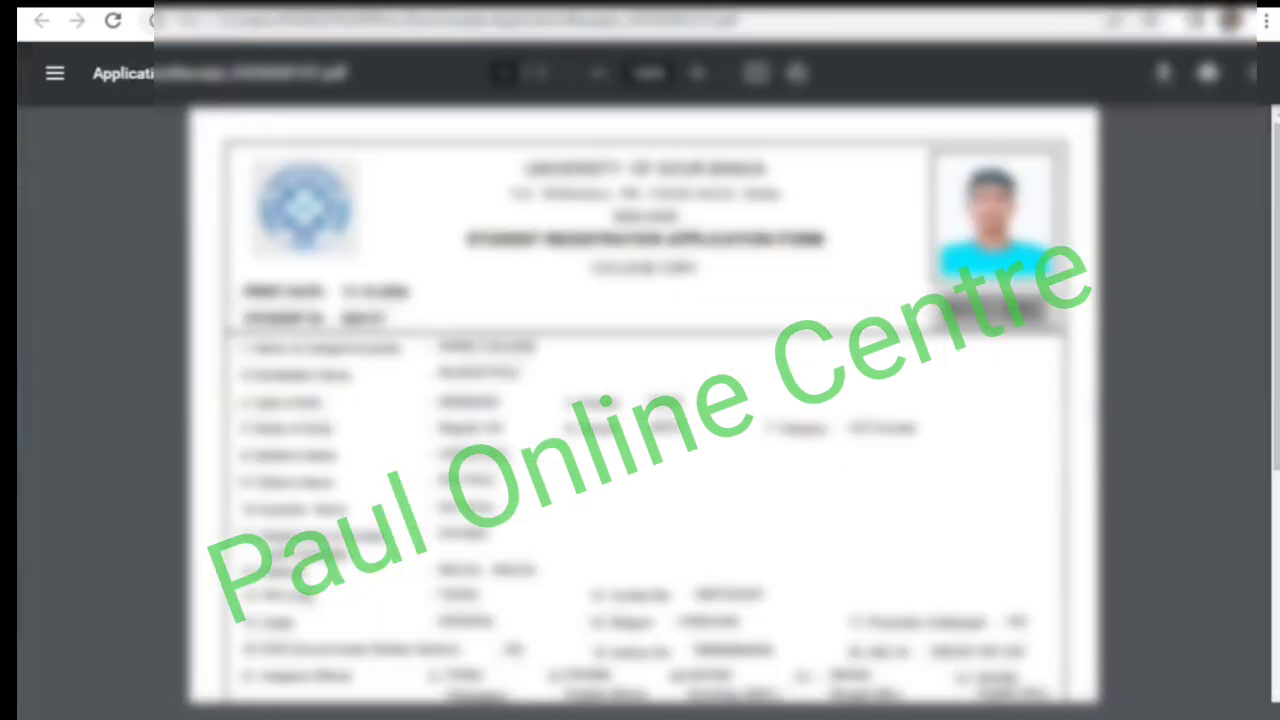
- Review the student registration application form PDF, examining the candidate details, subjects, previous examination table and the receipt section below
scroll(644, 410, down, 10)
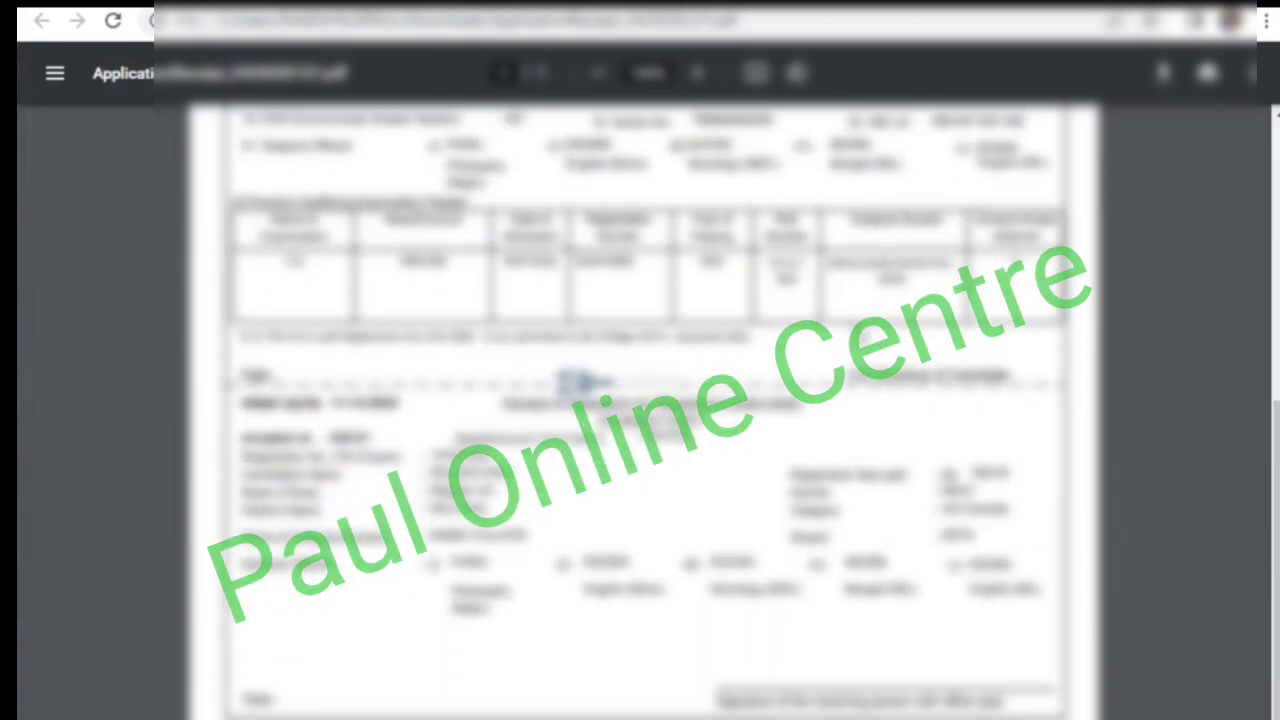
scroll(860, 330, up, 2)
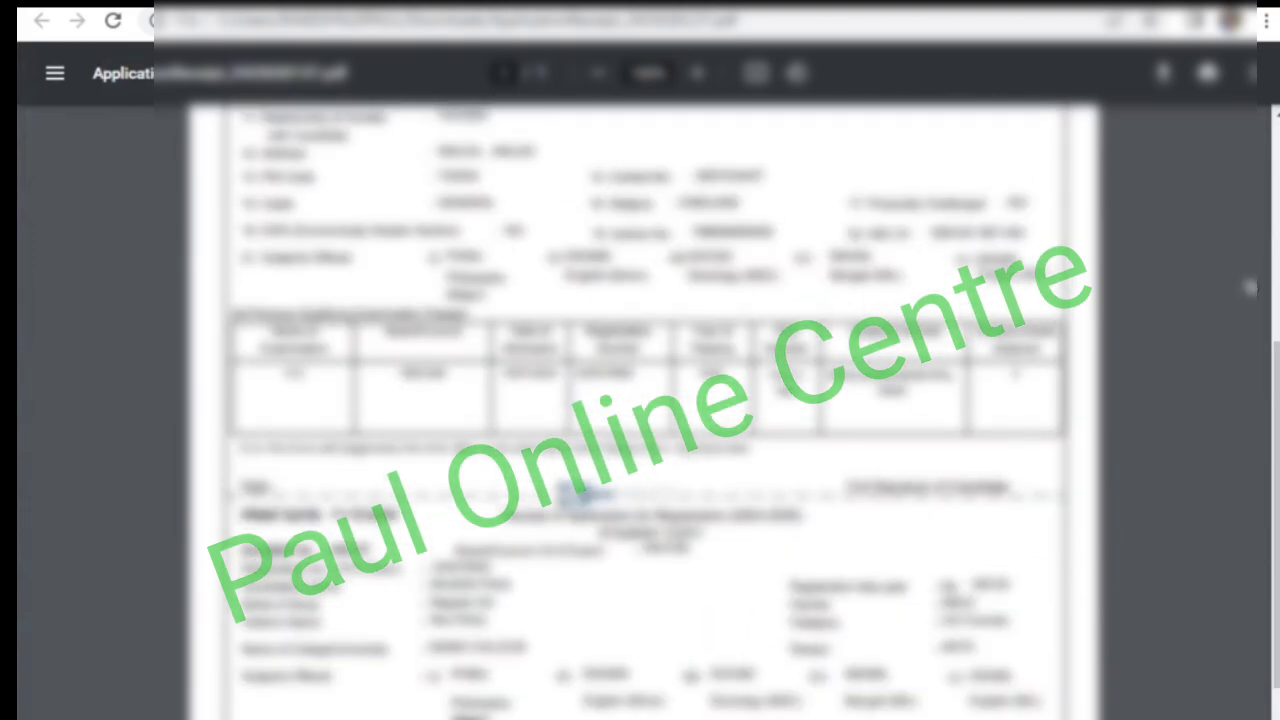
scroll(995, 277, down, 1)
scroll(995, 277, up, 1)
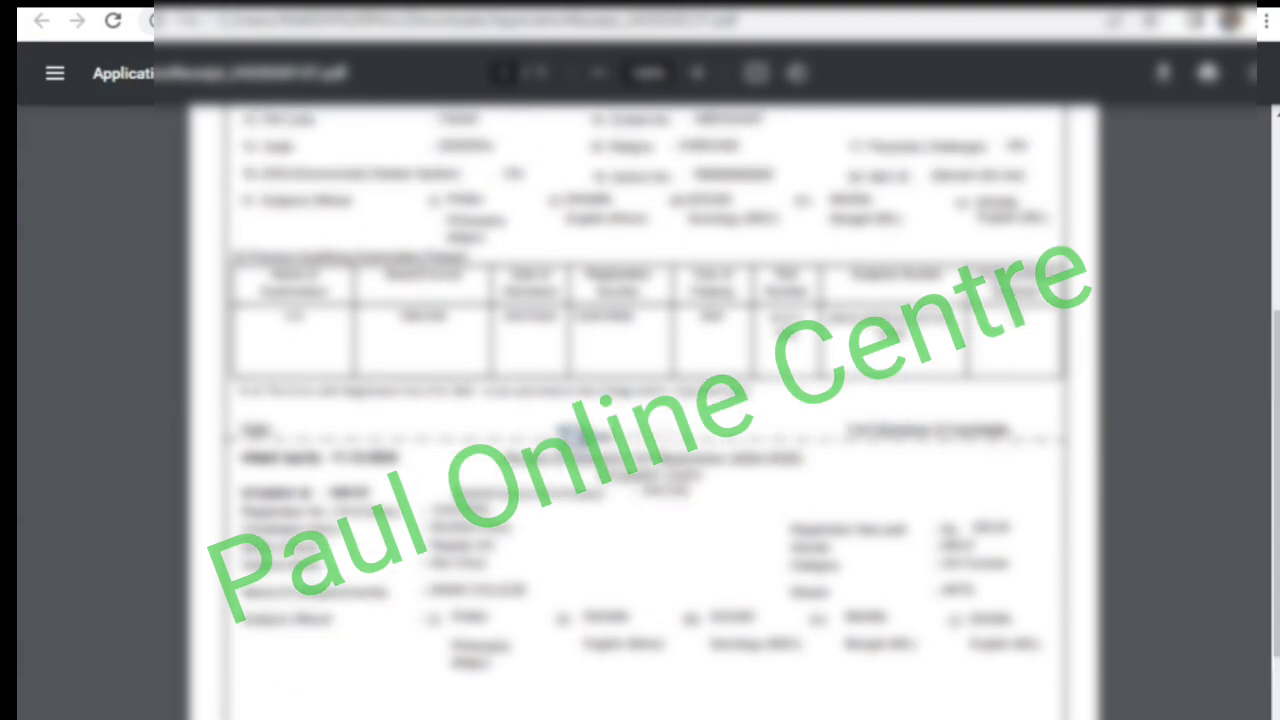
scroll(640, 400, up, 7)
scroll(640, 400, down, 6)
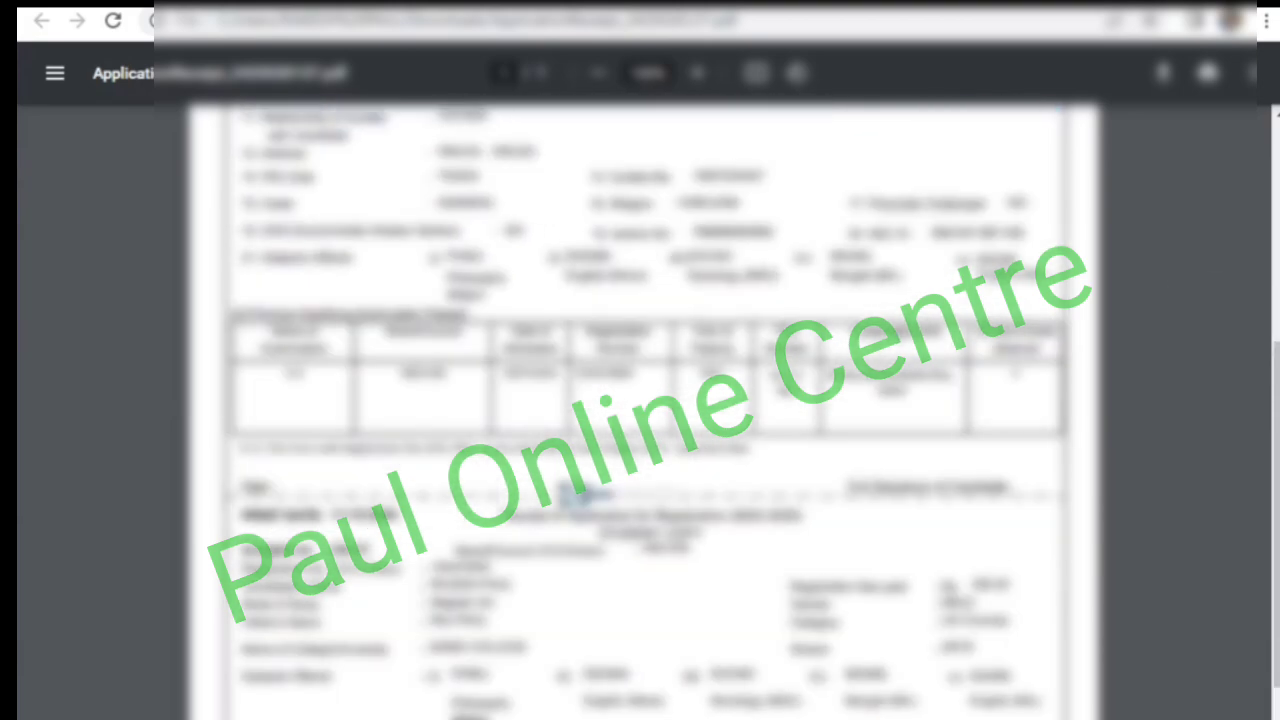
scroll(640, 400, up, 1)
scroll(844, 286, up, 2)
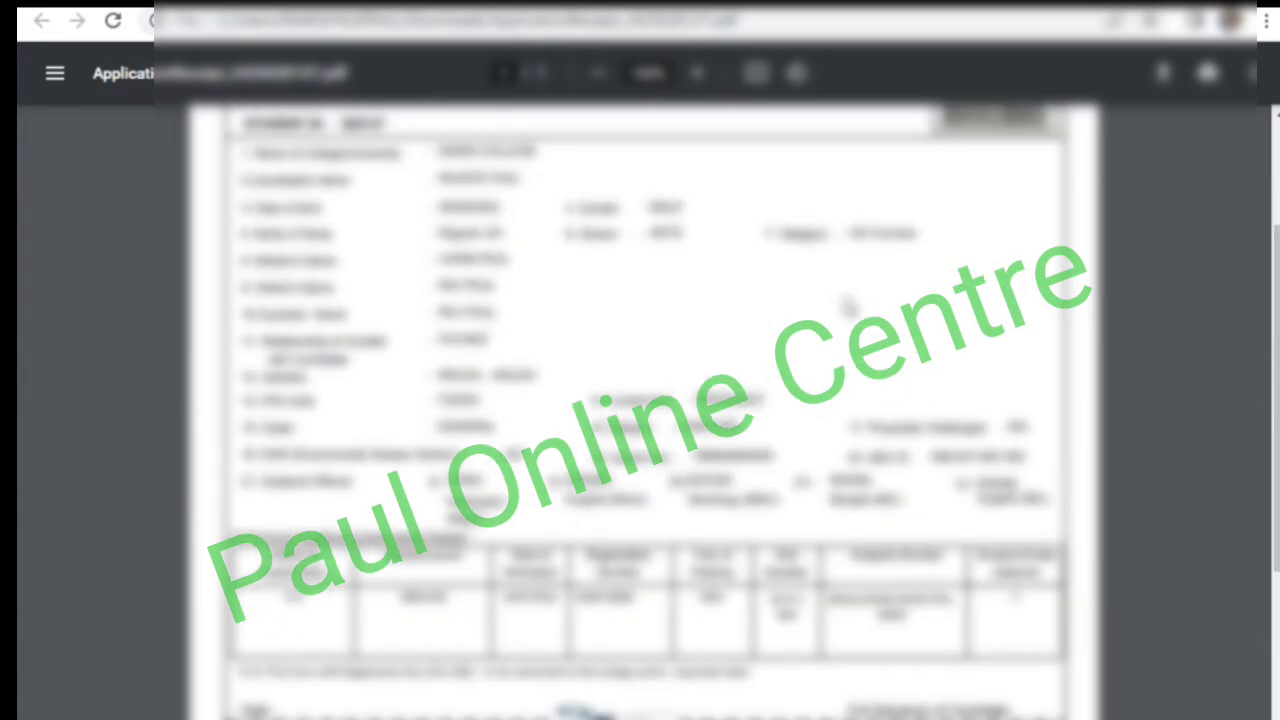
scroll(870, 393, down, 2)
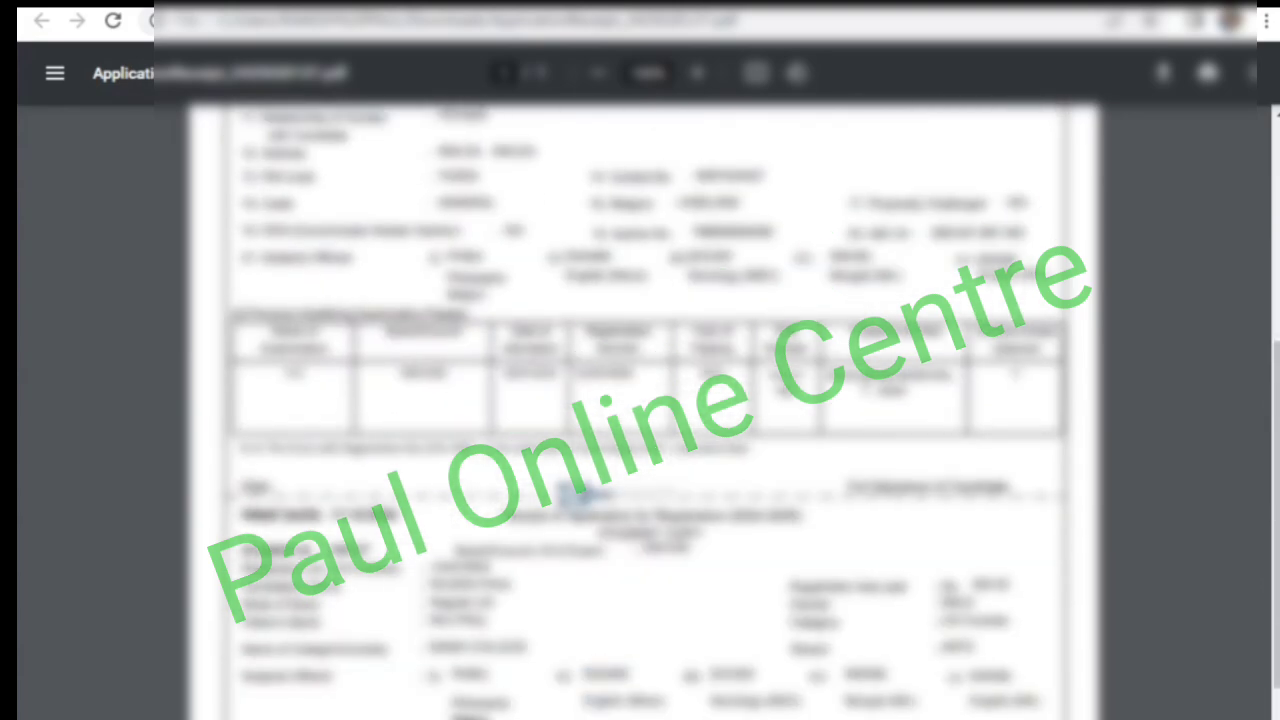
scroll(870, 393, down, 1)
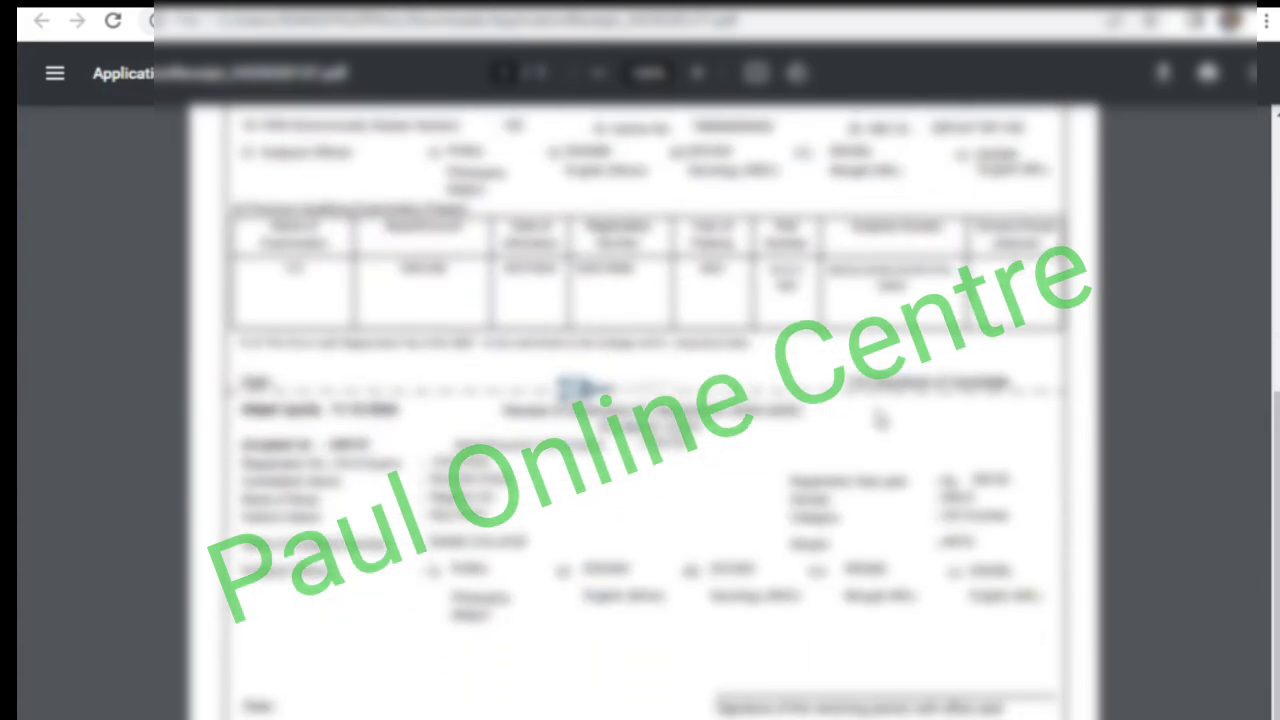
scroll(880, 420, up, 4)
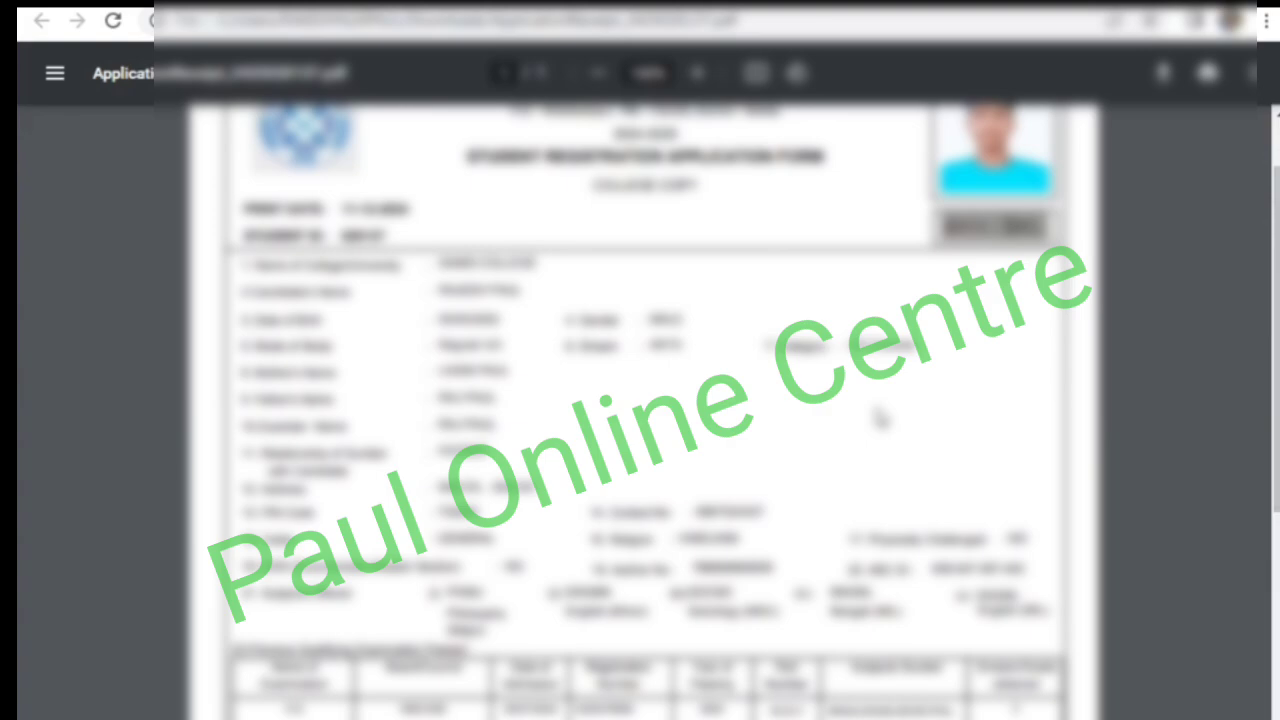
scroll(880, 420, down, 4)
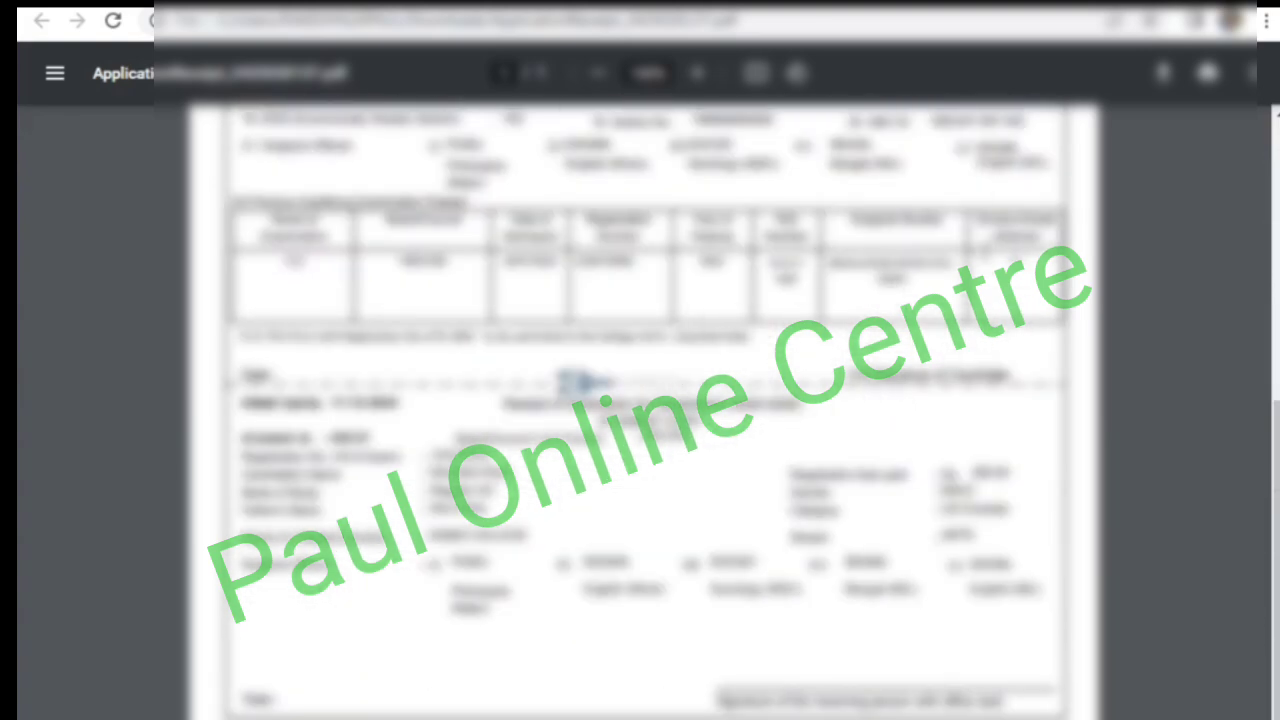
scroll(640, 400, up, 1)
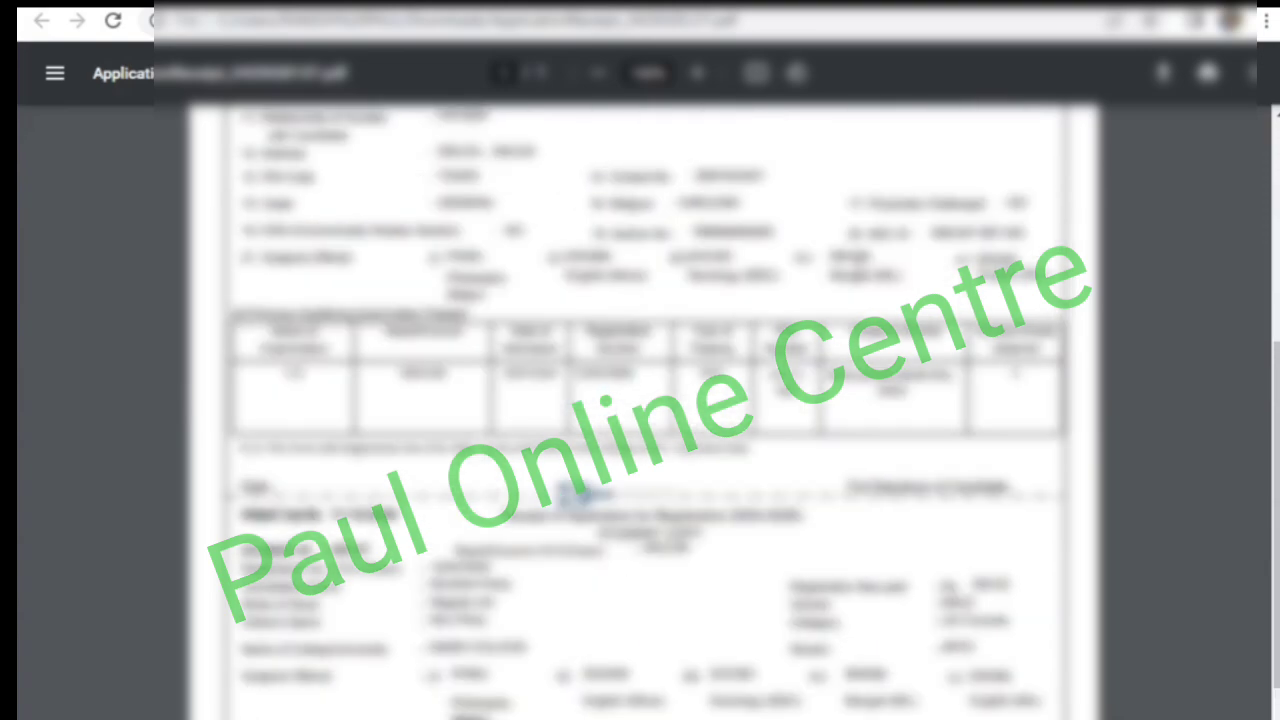
scroll(640, 400, down, 1)
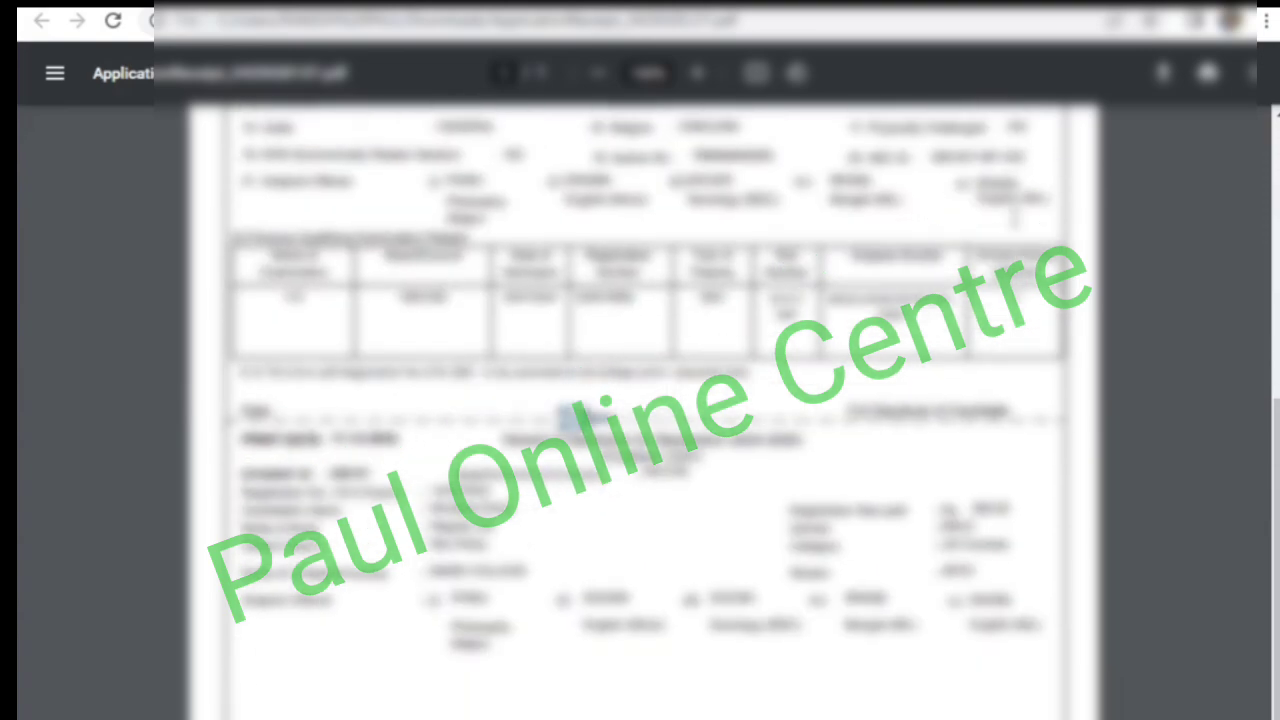
scroll(640, 400, up, 4)
scroll(640, 400, down, 4)
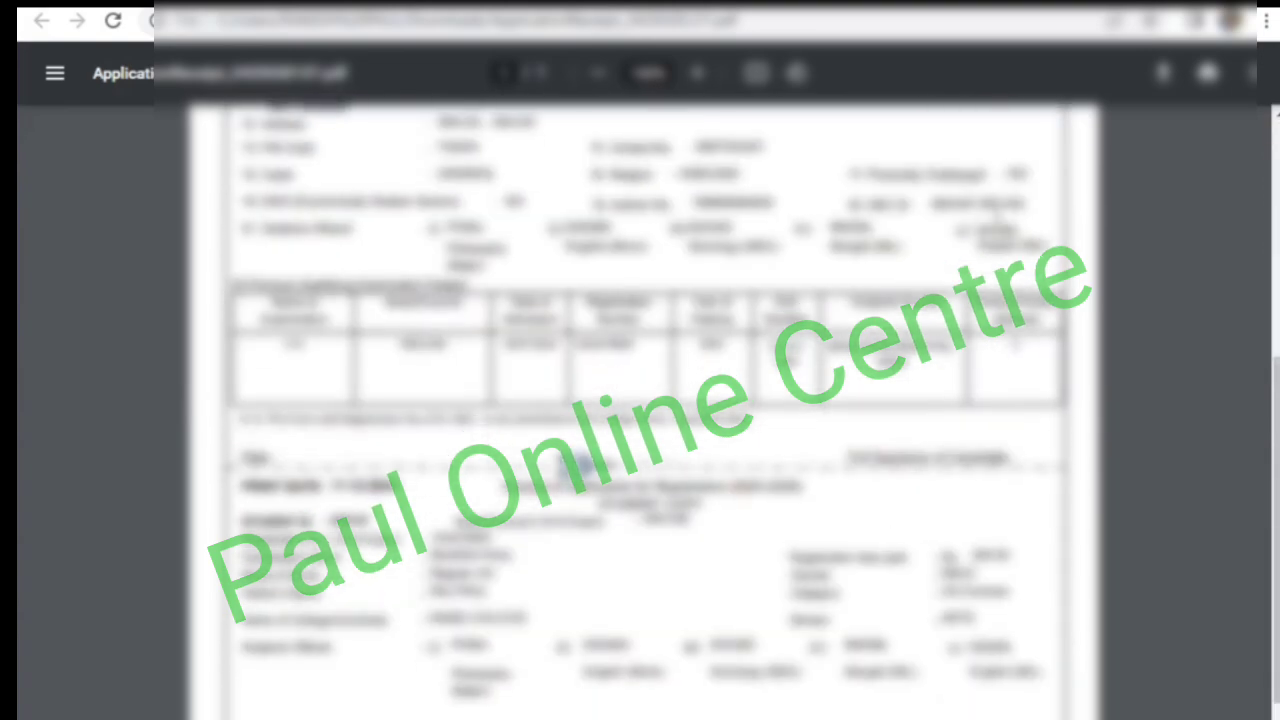